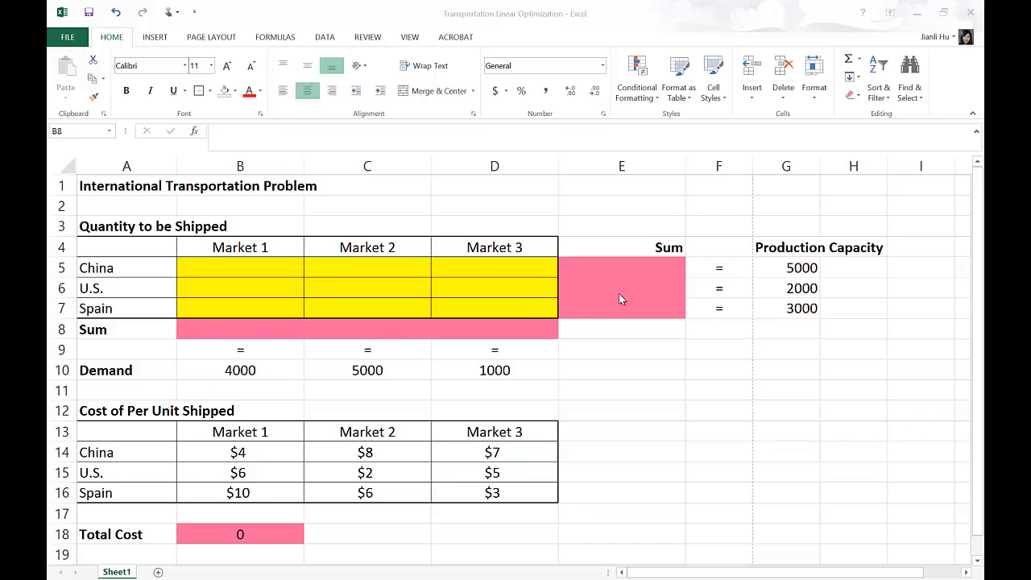
Step: Enter =SUM(B5:D5) in cell E5 to total the quantities shipped from China
{"action": "left_click", "coordinate": [658, 266]}
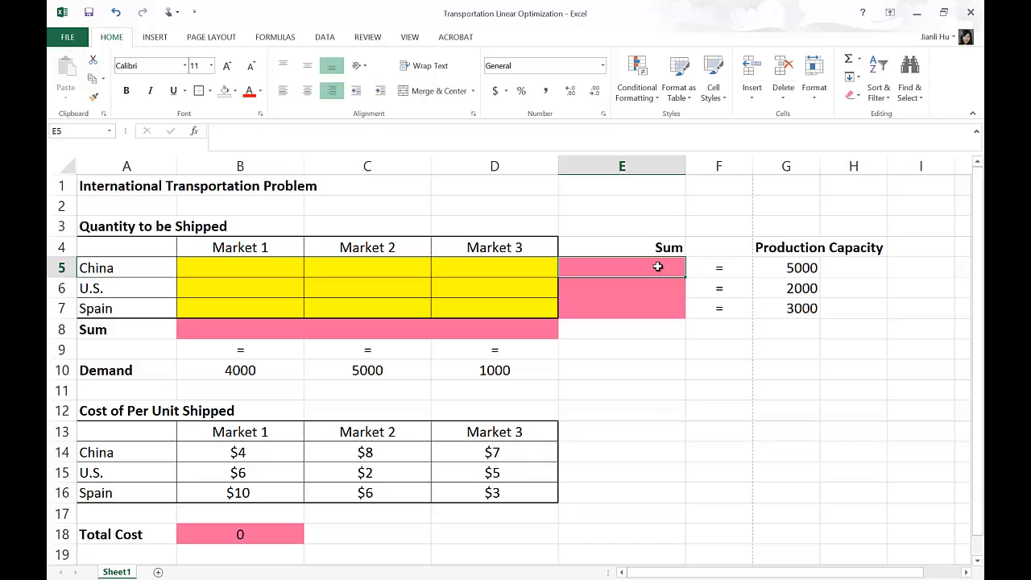
{"action": "type", "text": "=SUM"}
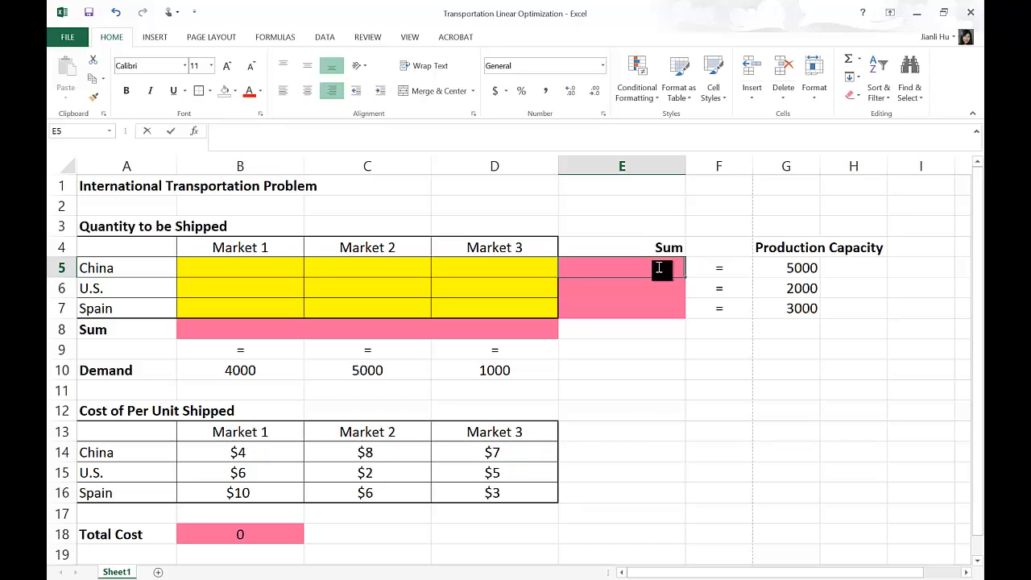
{"action": "type", "text": "("}
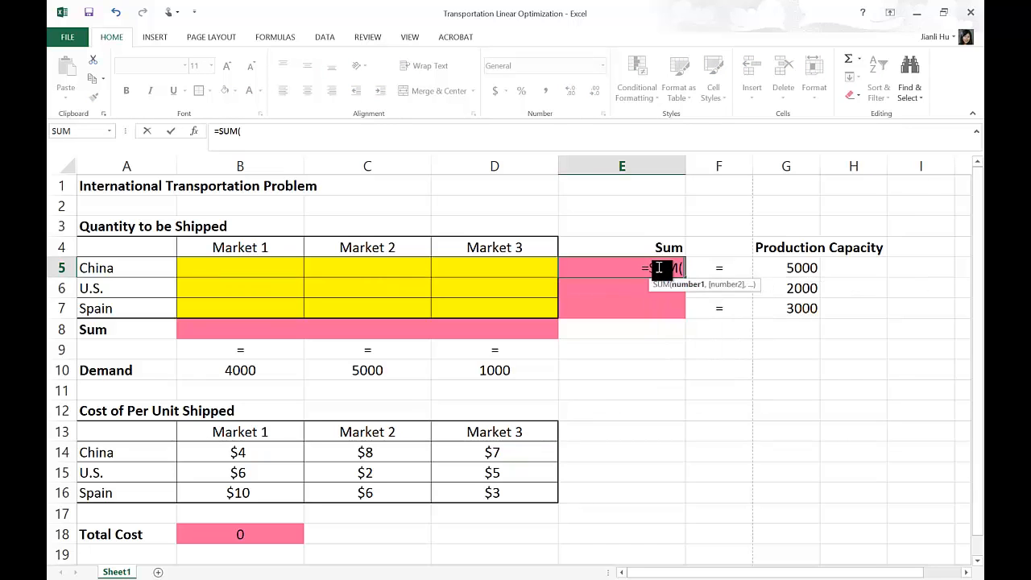
{"action": "left_click_drag", "start_coordinate": [230, 272], "coordinate": [461, 267]}
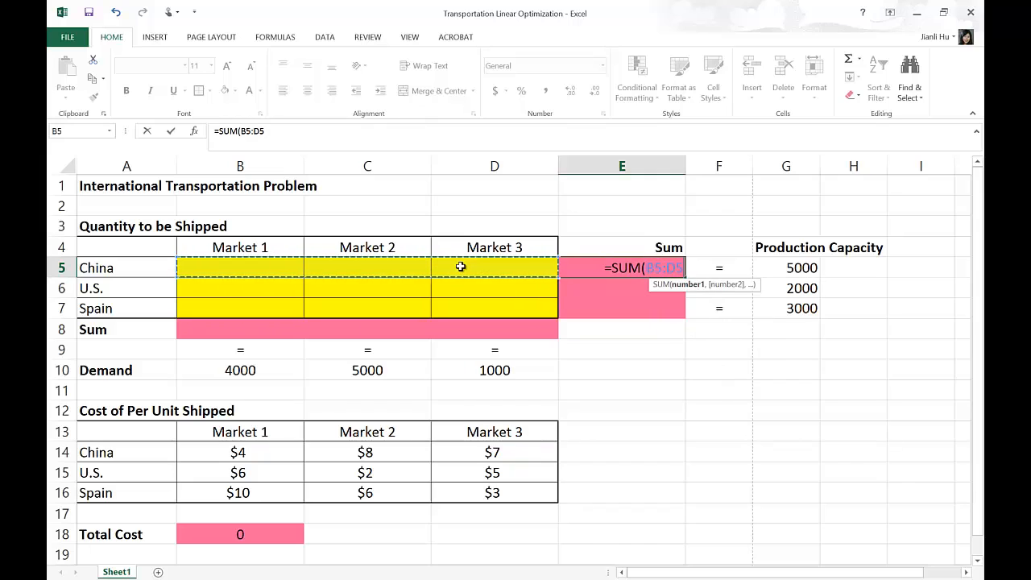
{"action": "key", "text": "Return"}
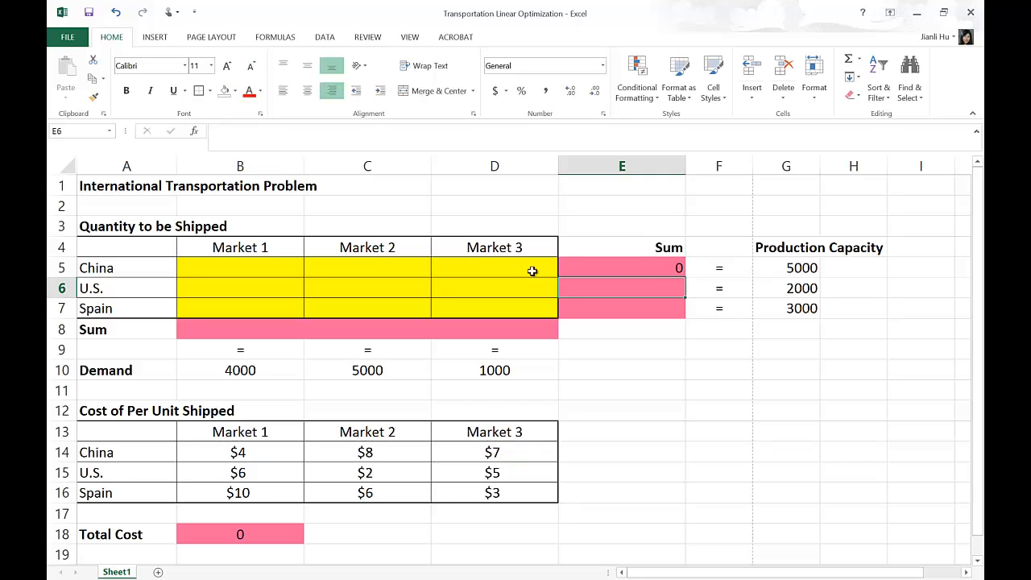
Step: Fill the China sum formula down to the U.S. and Spain rows, E6:E7, and check the references in E6
{"action": "left_click", "coordinate": [643, 270]}
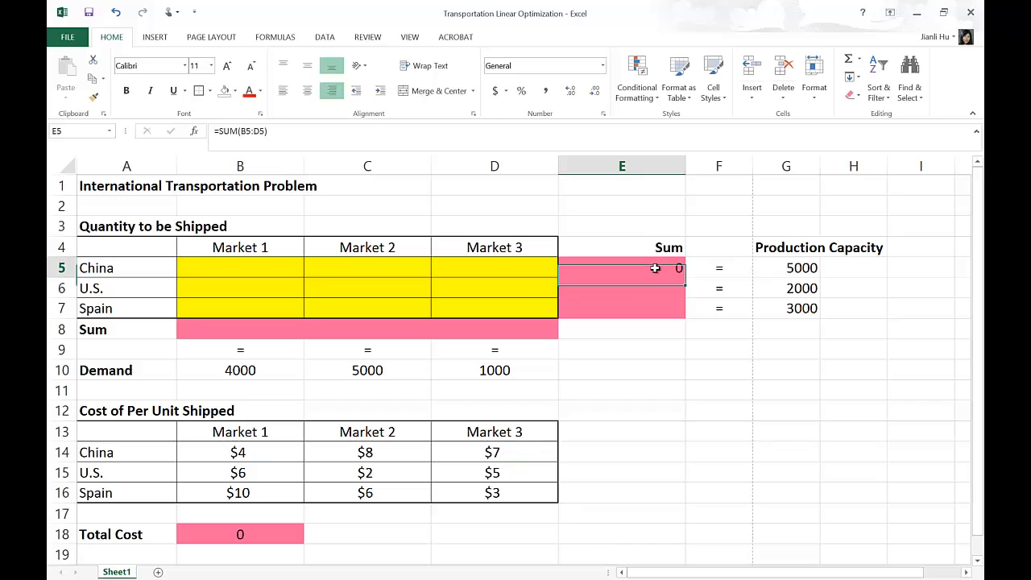
{"action": "left_click_drag", "start_coordinate": [685, 280], "coordinate": [685, 316]}
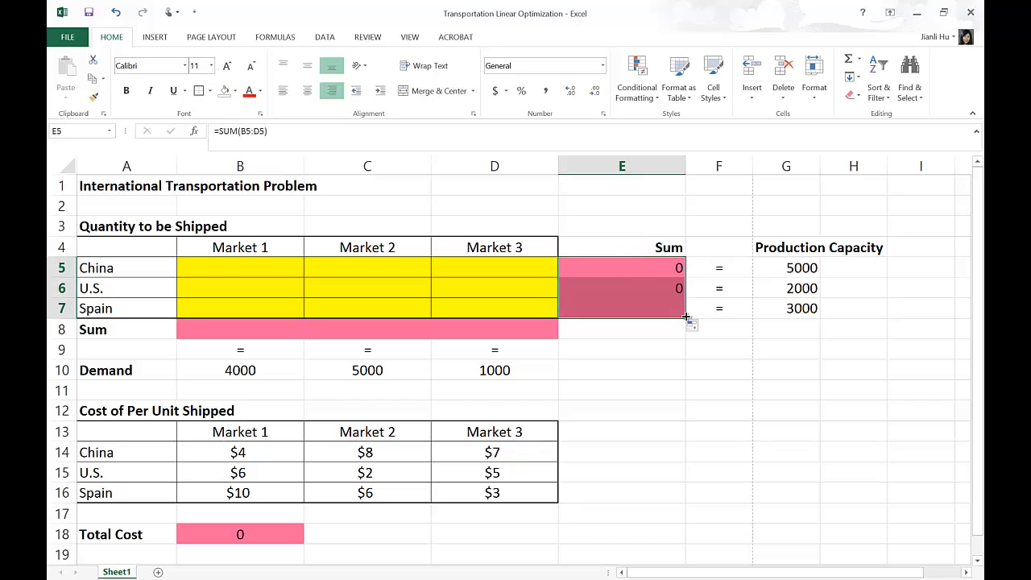
{"action": "right_click", "coordinate": [657, 288]}
{"action": "right_click", "coordinate": [627, 290]}
{"action": "key", "text": "Escape"}
{"action": "double_click", "coordinate": [622, 285]}
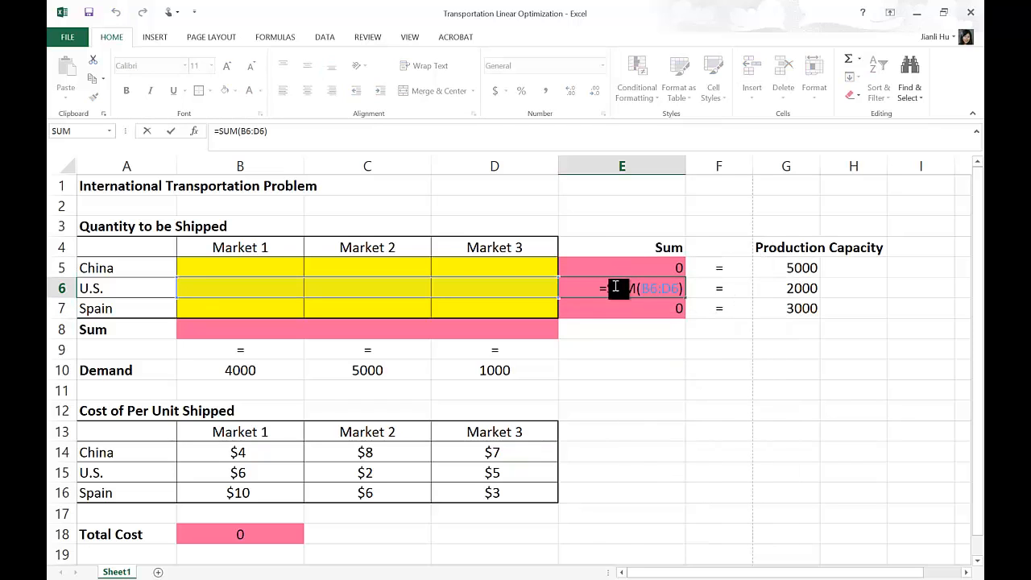
{"action": "key", "text": "Return"}
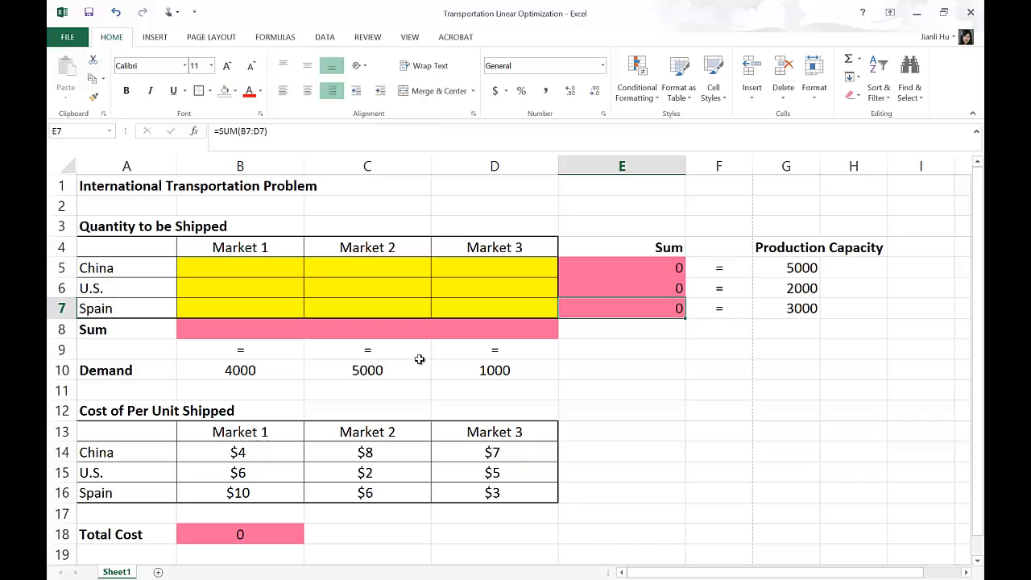
Step: Enter =SUM(B5:B7) in cell B8 to total the quantities shipped to Market 1
{"action": "left_click", "coordinate": [245, 329]}
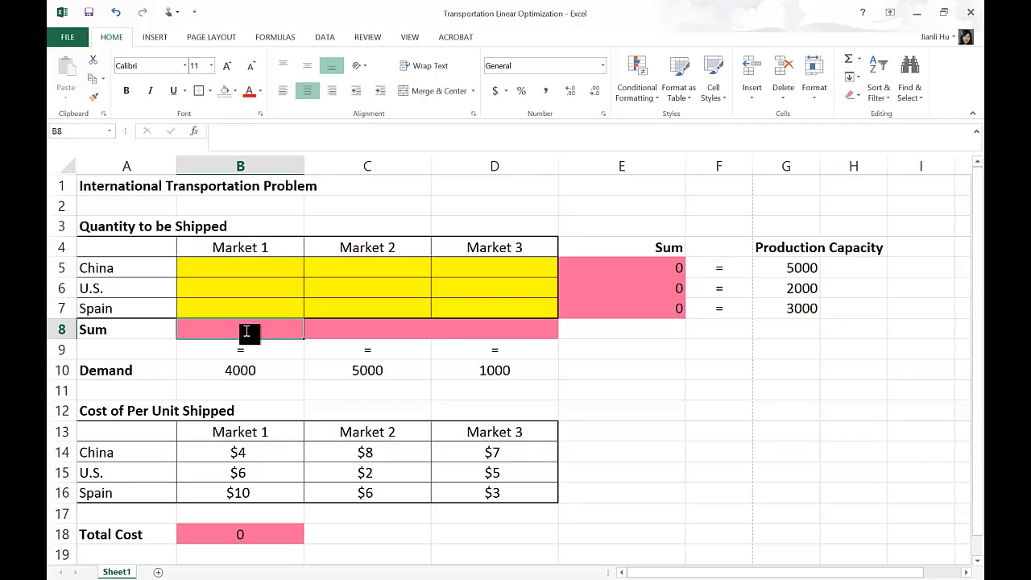
{"action": "type", "text": "="}
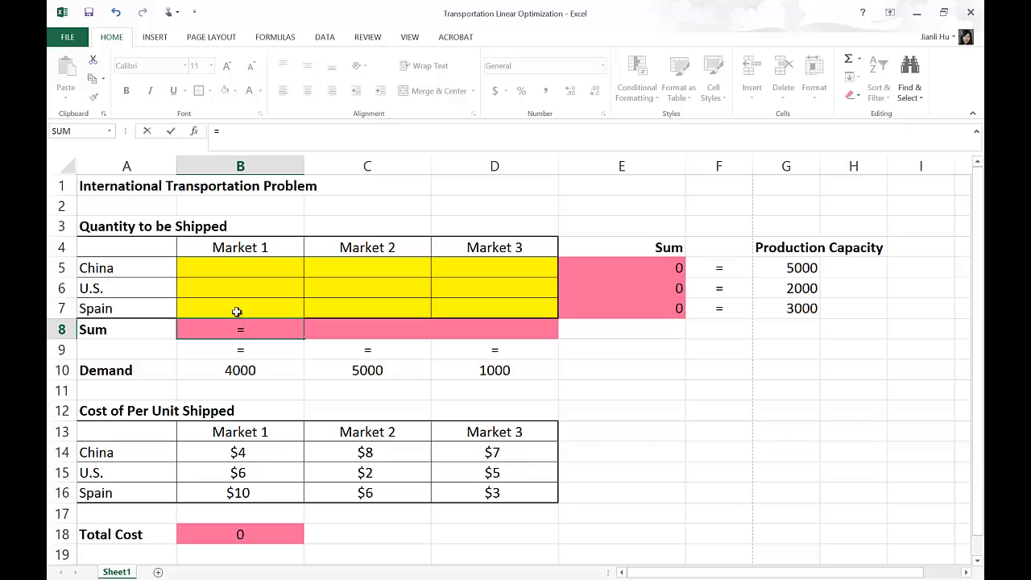
{"action": "type", "text": "S"}
{"action": "key", "text": "BackSpace"}
{"action": "type", "text": "SUM("}
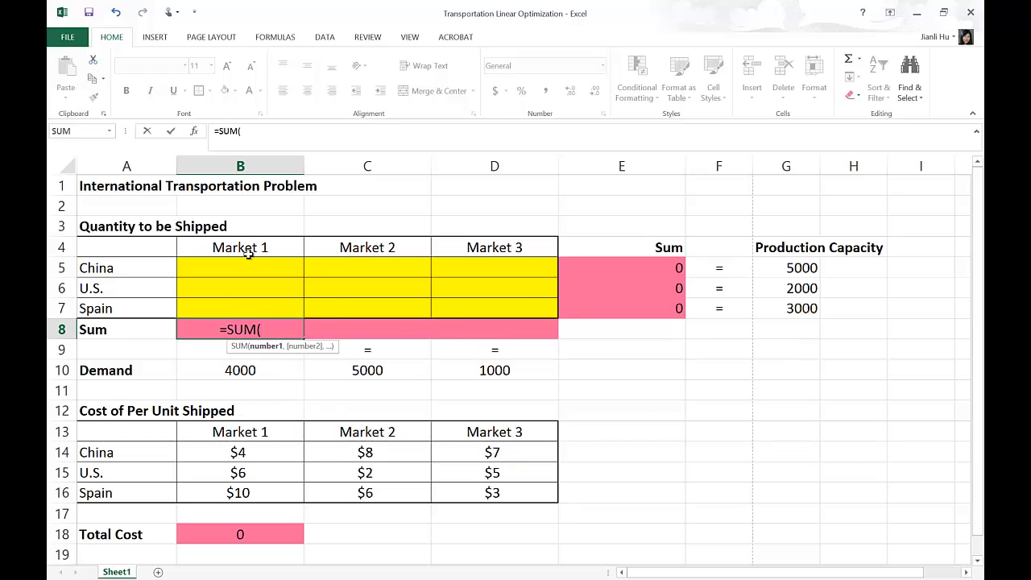
{"action": "left_click", "coordinate": [248, 260]}
{"action": "left_click_drag", "start_coordinate": [248, 260], "coordinate": [253, 304]}
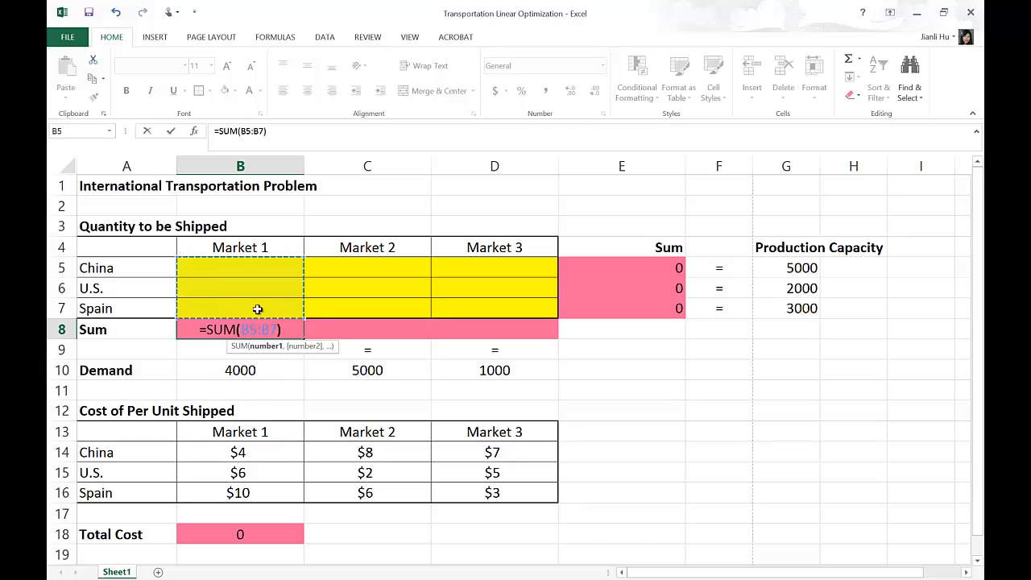
{"action": "type", "text": ")"}
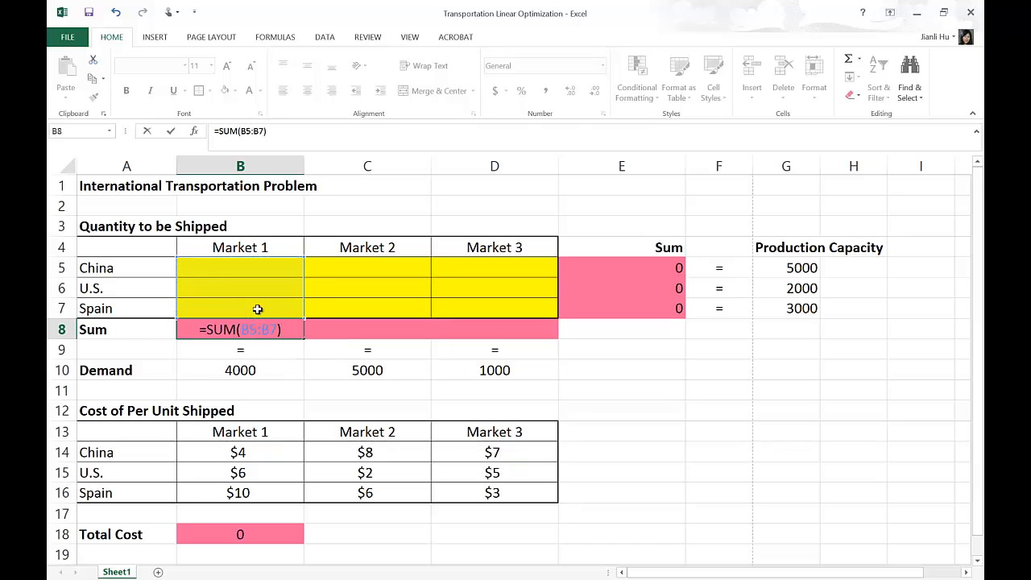
{"action": "key", "text": "Return"}
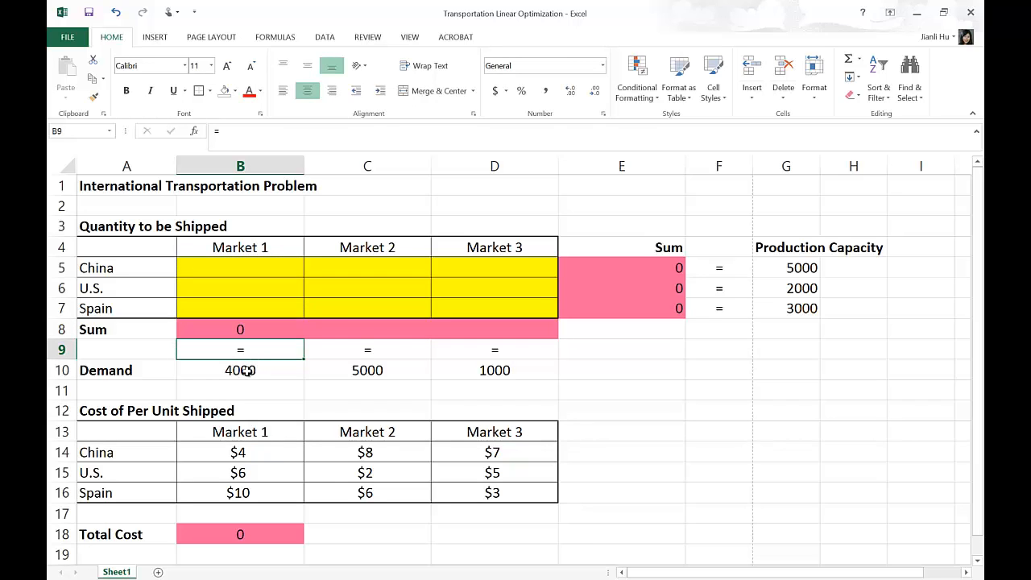
Step: Fill the Market 1 sum formula from B8 across to Market 2 and Market 3, C8:D8
{"action": "left_click", "coordinate": [297, 326]}
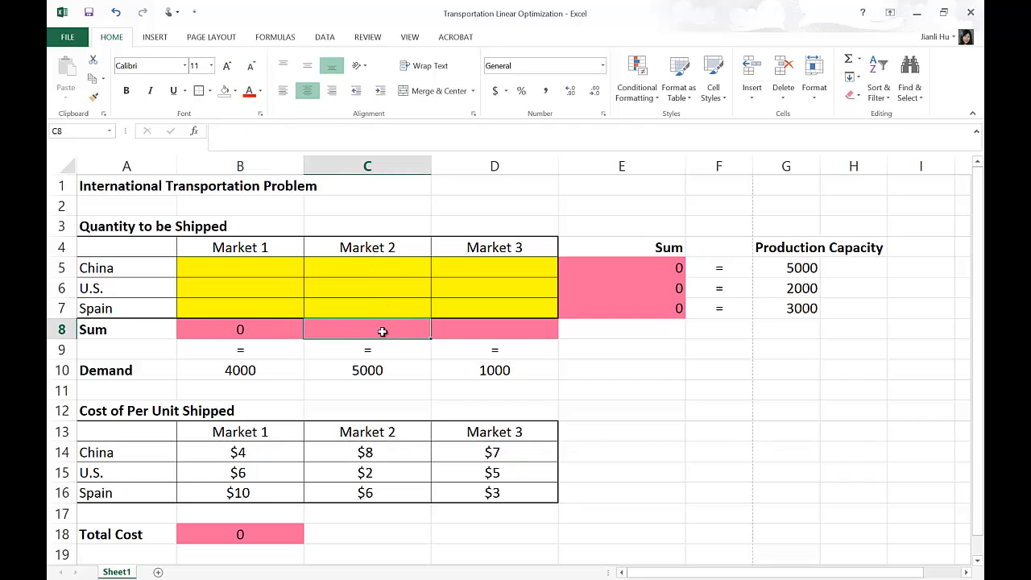
{"action": "left_click", "coordinate": [384, 331]}
{"action": "left_click", "coordinate": [273, 329]}
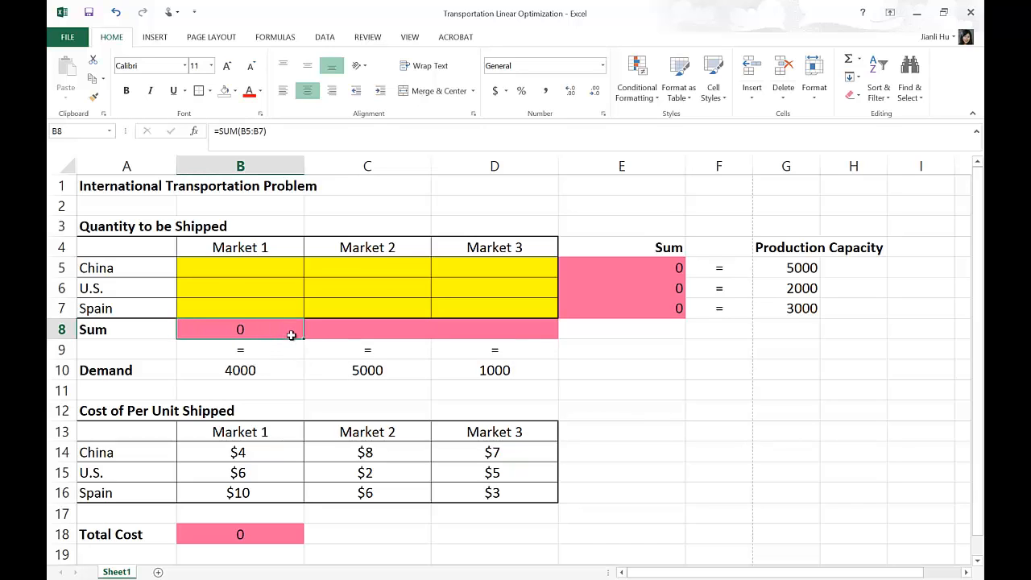
{"action": "left_click_drag", "start_coordinate": [302, 338], "coordinate": [535, 346]}
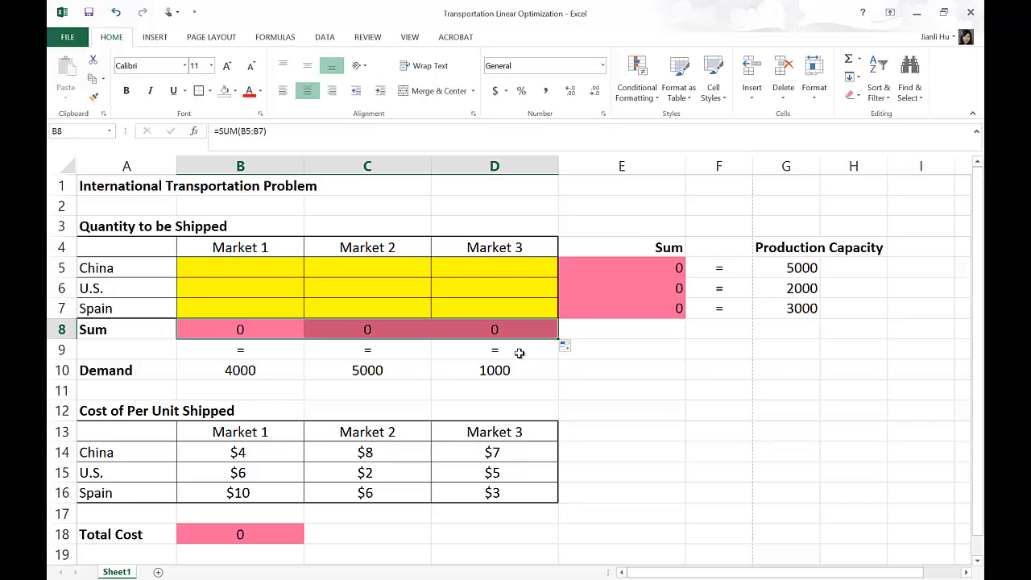
Step: Clear the existing content of the Total Cost cell B18
{"action": "left_click", "coordinate": [384, 528]}
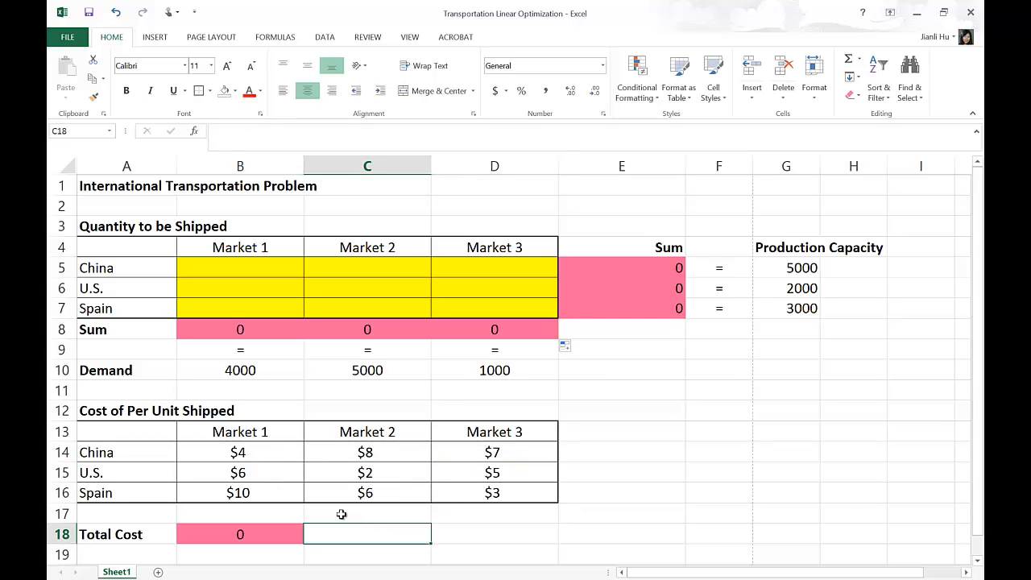
{"action": "left_click", "coordinate": [251, 274]}
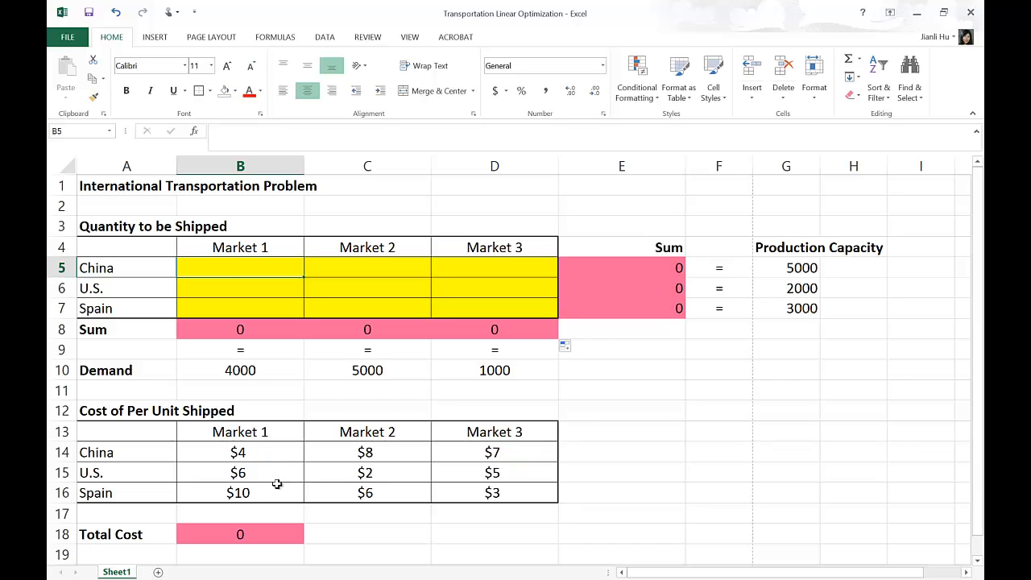
{"action": "left_click", "coordinate": [251, 534]}
{"action": "key", "text": "Delete"}
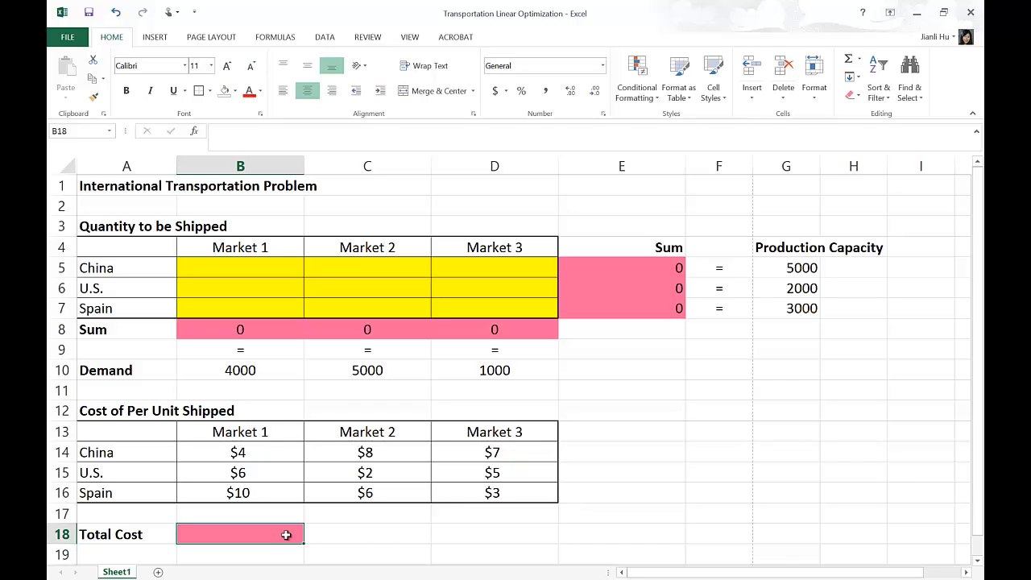
Step: Enter =SUMPRODUCT(B5:D7, B14:D16) in B18 to multiply the shipped quantities by their unit costs
{"action": "type", "text": "="}
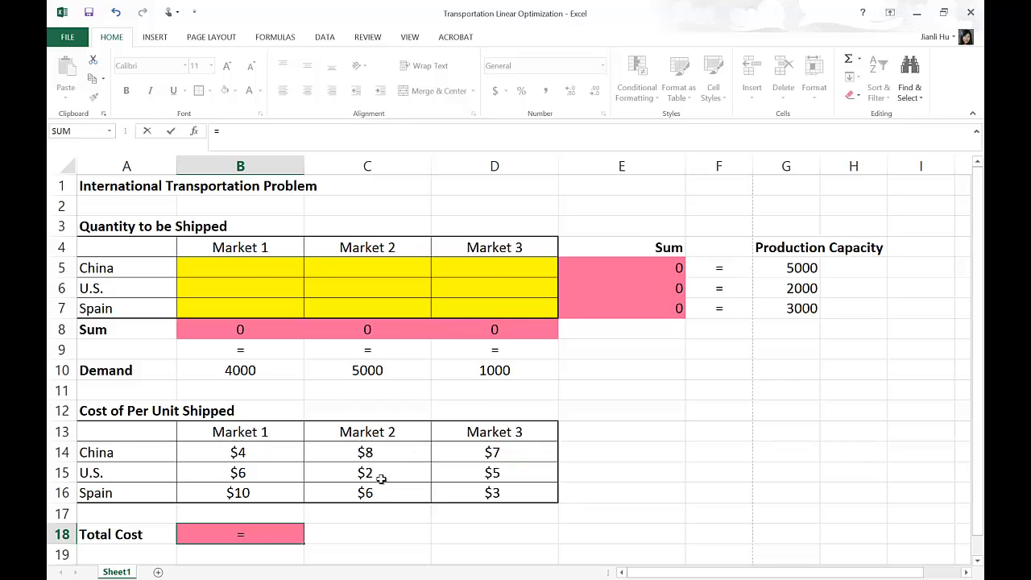
{"action": "type", "text": "SUM"}
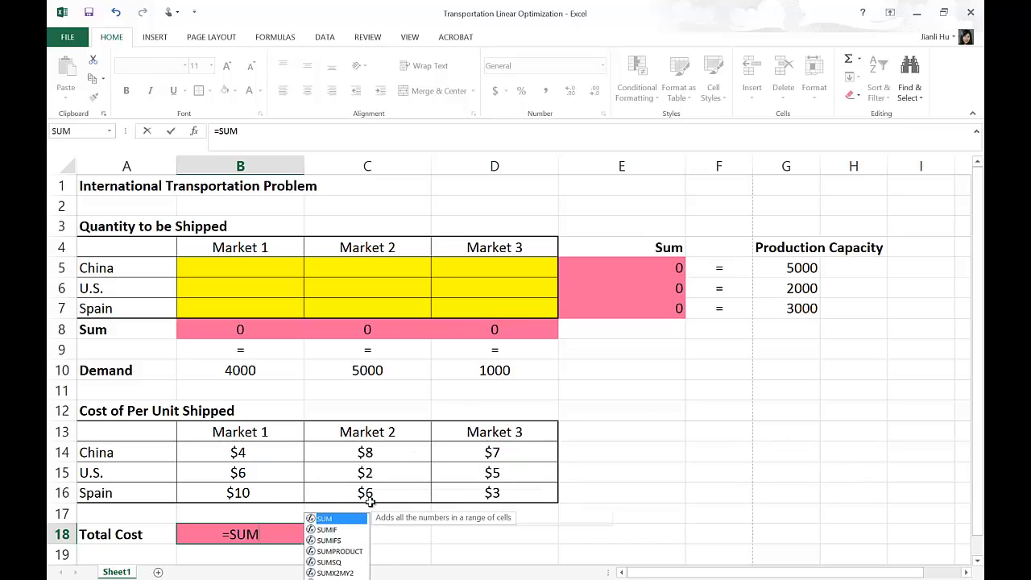
{"action": "type", "text": "PRODUCT("}
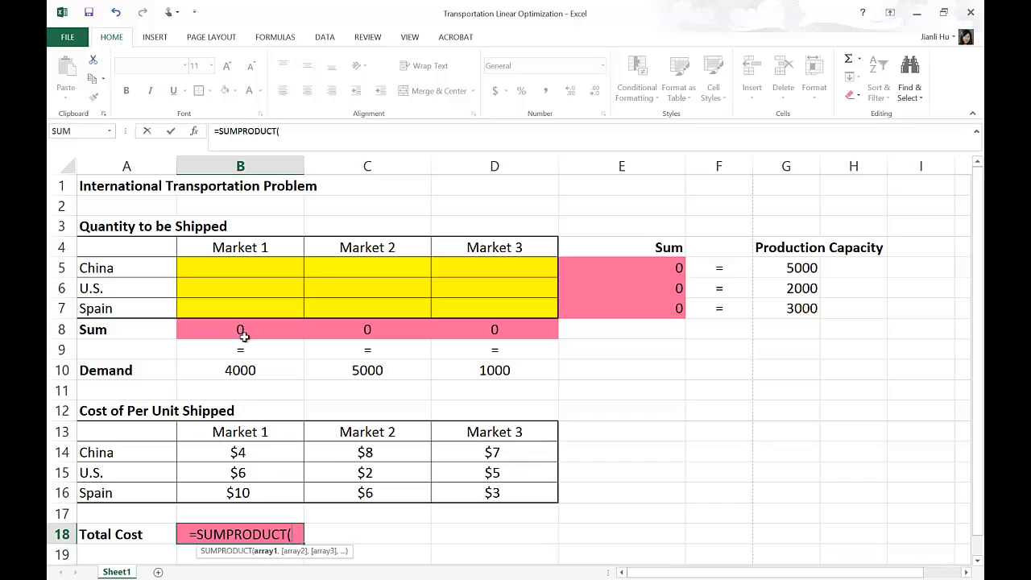
{"action": "left_click_drag", "start_coordinate": [200, 261], "coordinate": [493, 313]}
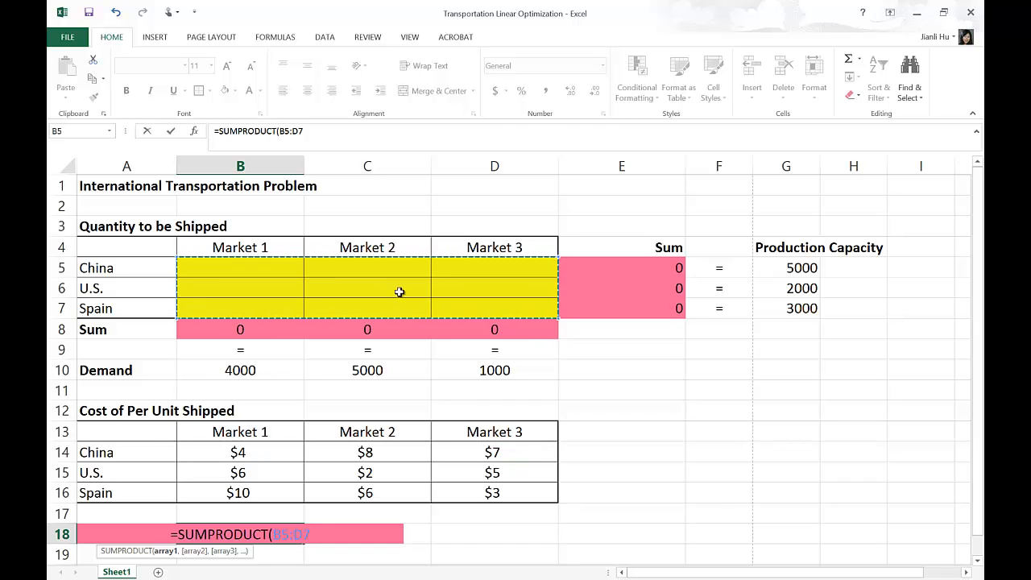
{"action": "type", "text": ","}
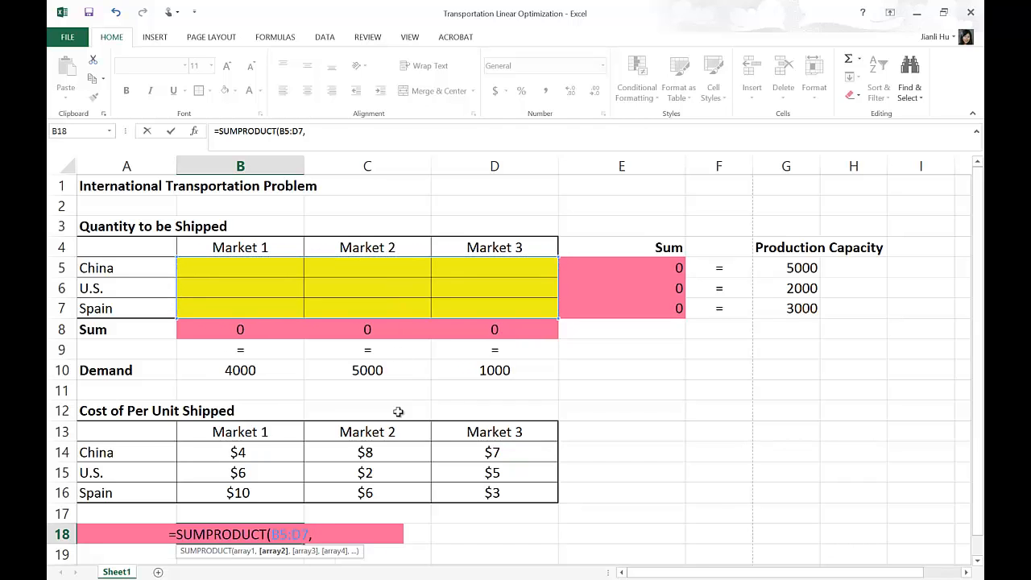
{"action": "left_click_drag", "start_coordinate": [222, 447], "coordinate": [481, 493]}
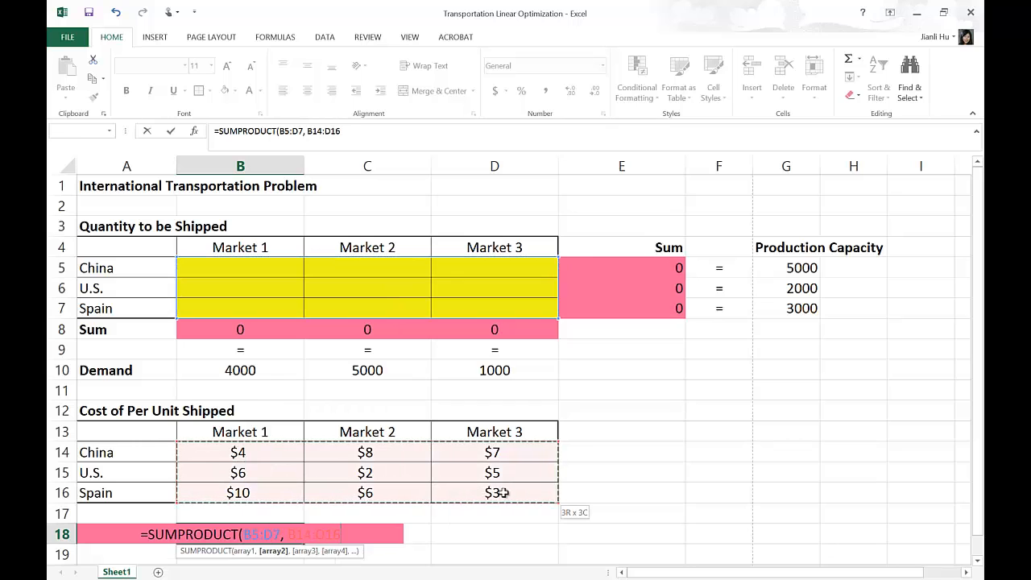
{"action": "left_click", "coordinate": [498, 493]}
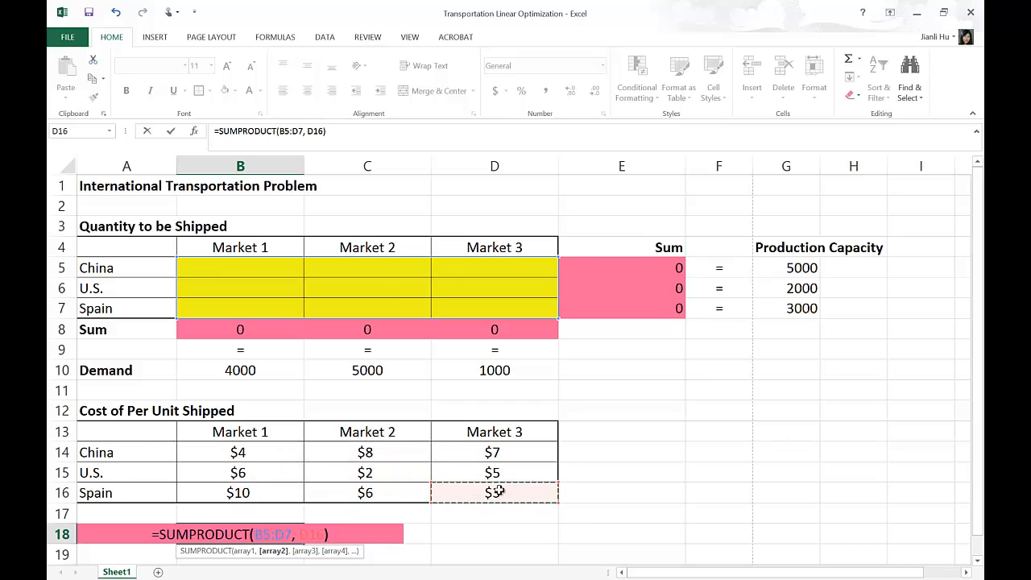
{"action": "key", "text": "BackSpace"}
{"action": "key", "text": "BackSpace"}
{"action": "key", "text": "BackSpace"}
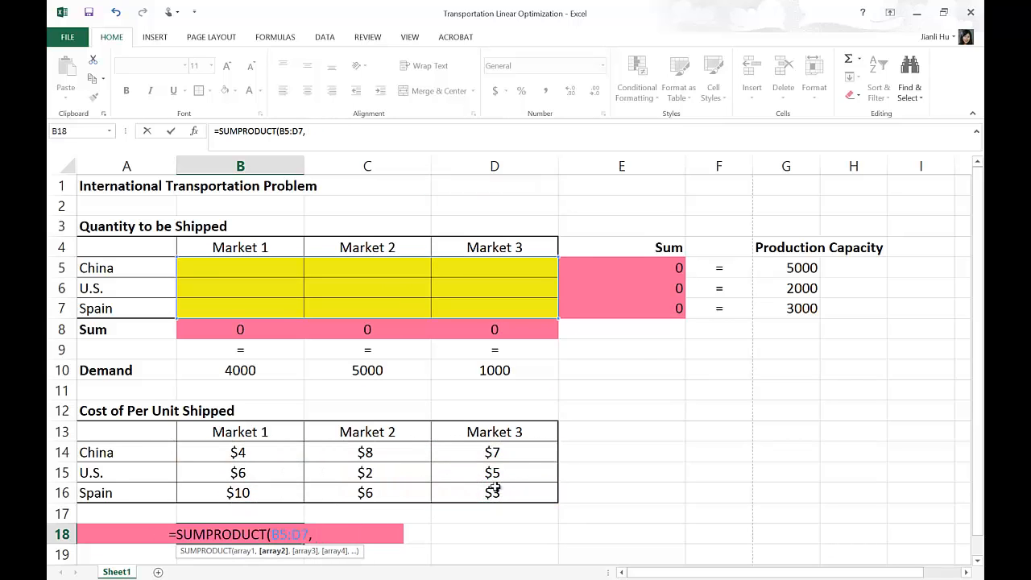
{"action": "left_click_drag", "start_coordinate": [231, 450], "coordinate": [473, 492]}
{"action": "type", "text": ")"}
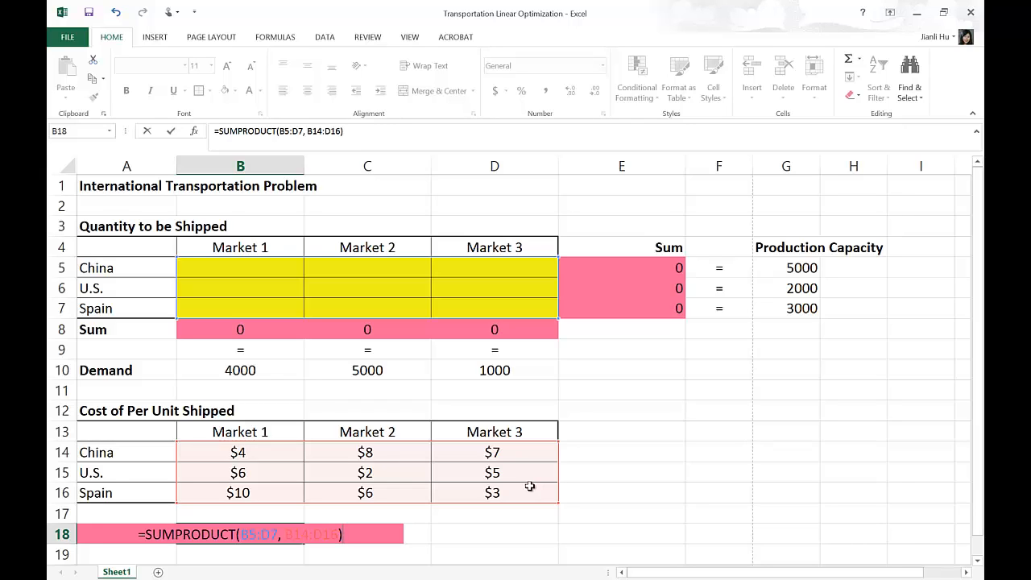
{"action": "key", "text": "Return"}
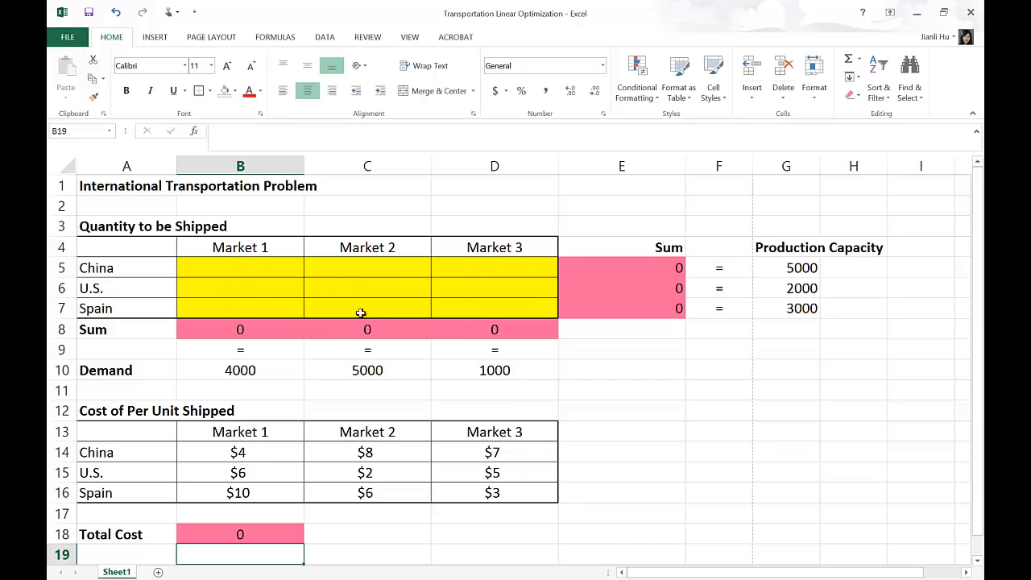
Step: Check the ranges referenced by the Total Cost formula in B18, leaving the formula as is and the cell selected
{"action": "left_click", "coordinate": [207, 532]}
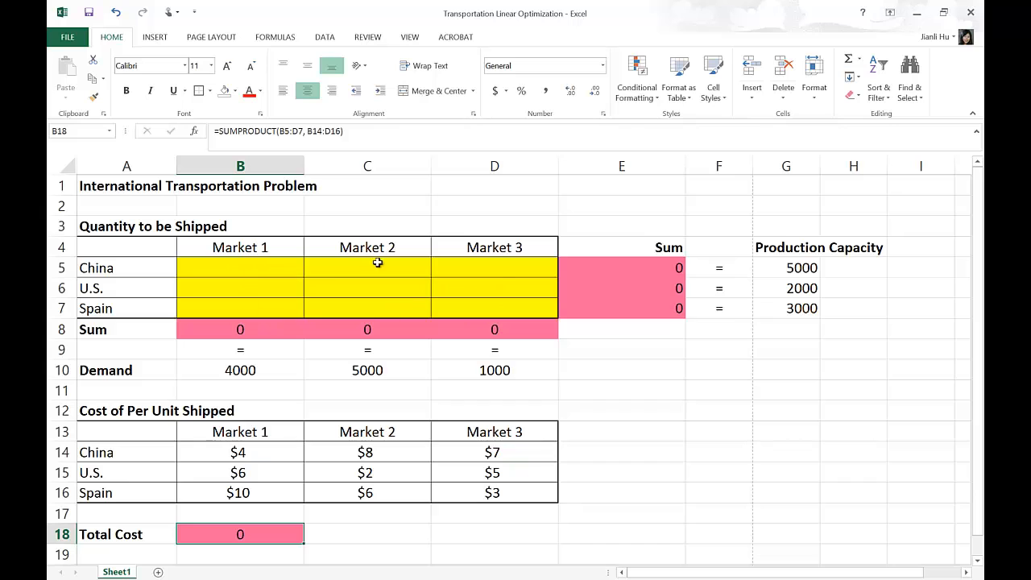
{"action": "double_click", "coordinate": [245, 533]}
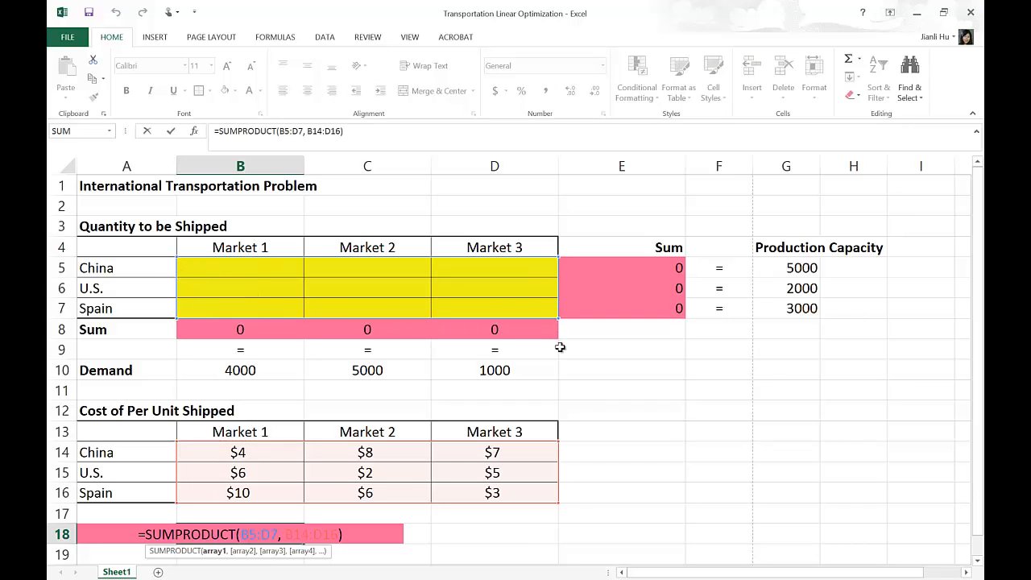
{"action": "key", "text": "Return"}
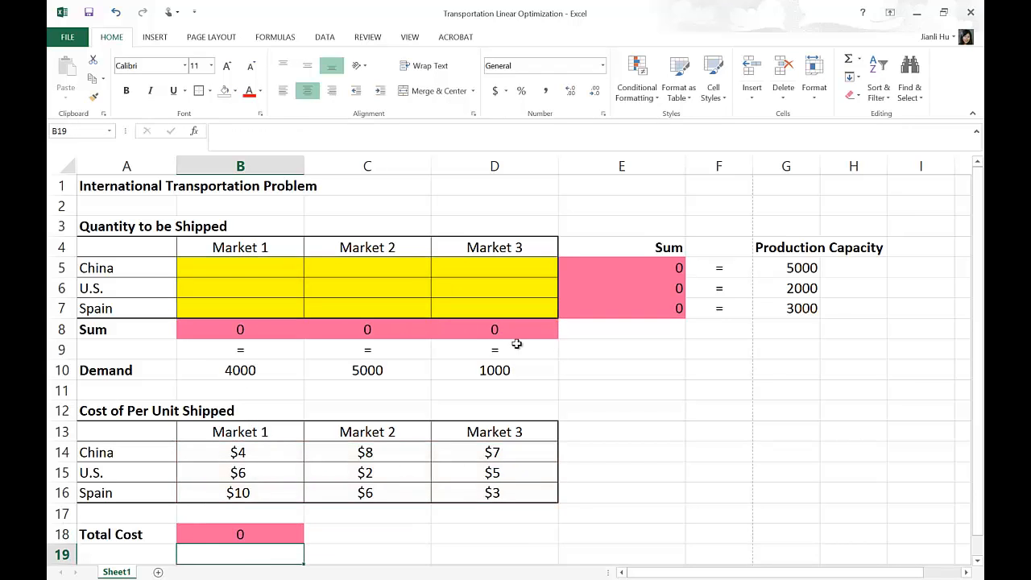
{"action": "left_click", "coordinate": [276, 532]}
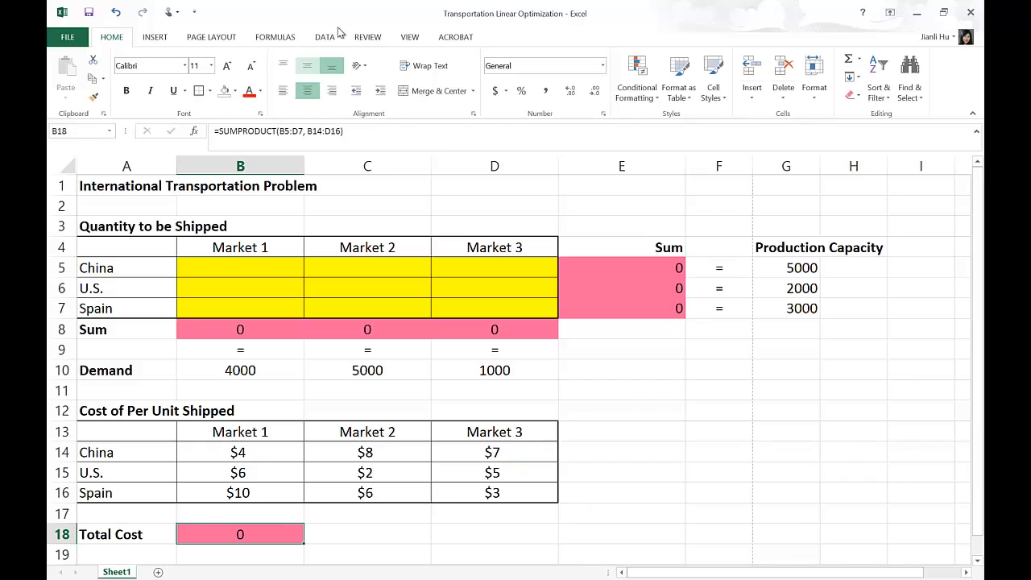
Step: Open Solver and clear its existing objective cell and changing variable cells
{"action": "left_click", "coordinate": [326, 37]}
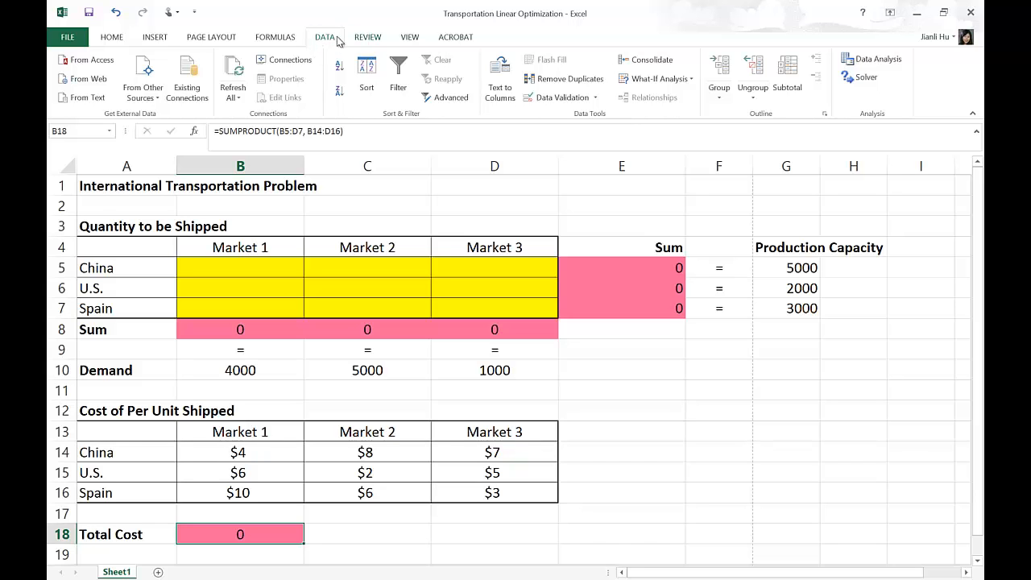
{"action": "left_click", "coordinate": [863, 77]}
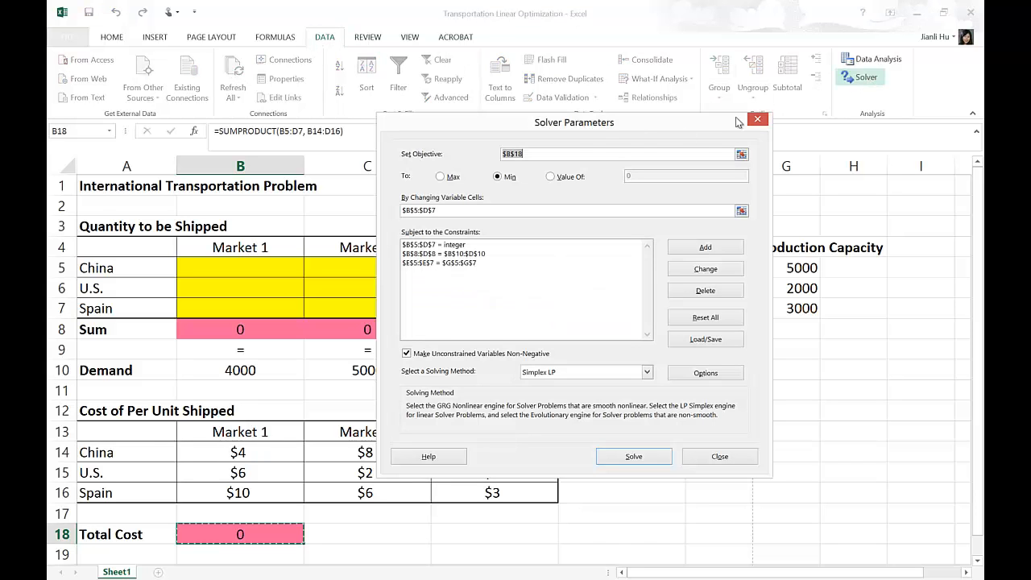
{"action": "left_click_drag", "start_coordinate": [574, 129], "coordinate": [782, 155]}
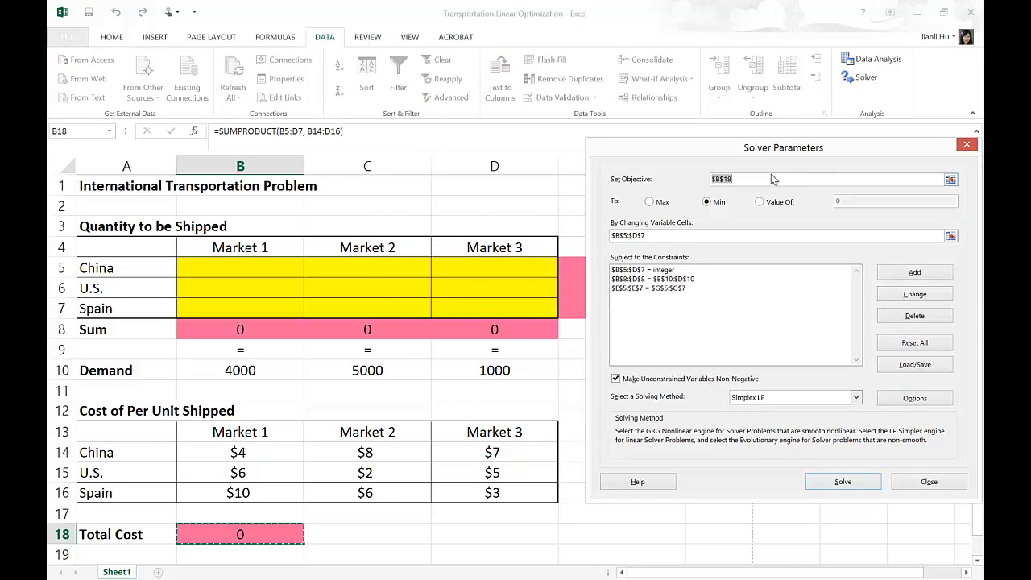
{"action": "key", "text": "Delete"}
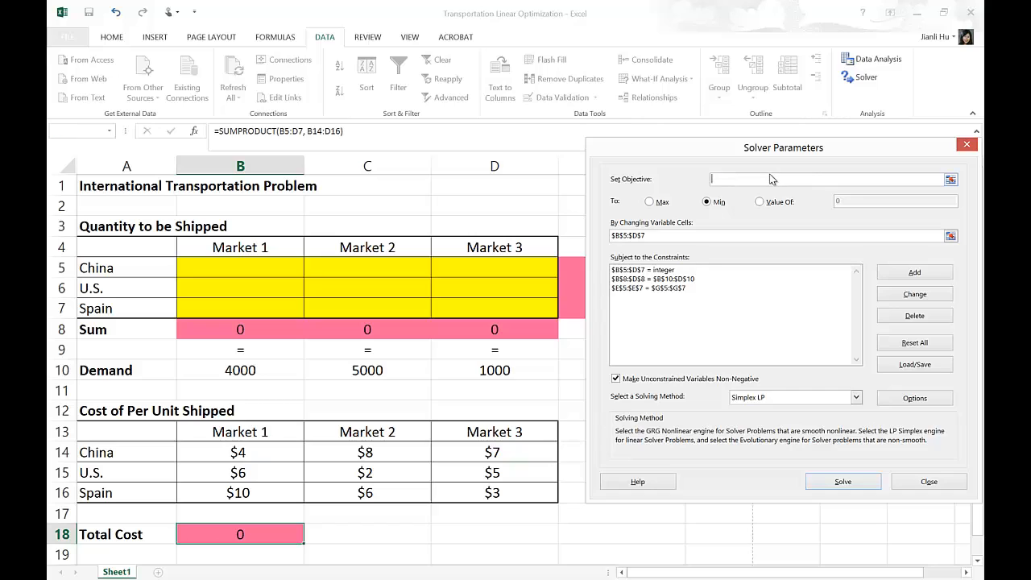
{"action": "left_click", "coordinate": [854, 235]}
{"action": "key", "text": "BackSpace"}
Step: Delete all three existing Solver constraints: the integer condition on B5:D7, the demand constraint and the production capacity constraint
{"action": "left_click", "coordinate": [802, 272]}
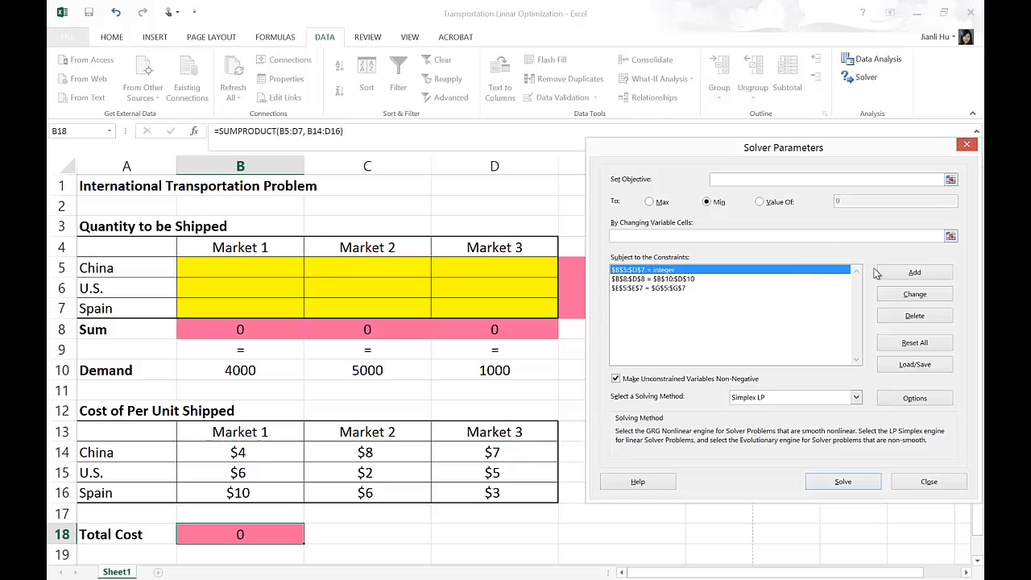
{"action": "left_click", "coordinate": [949, 316]}
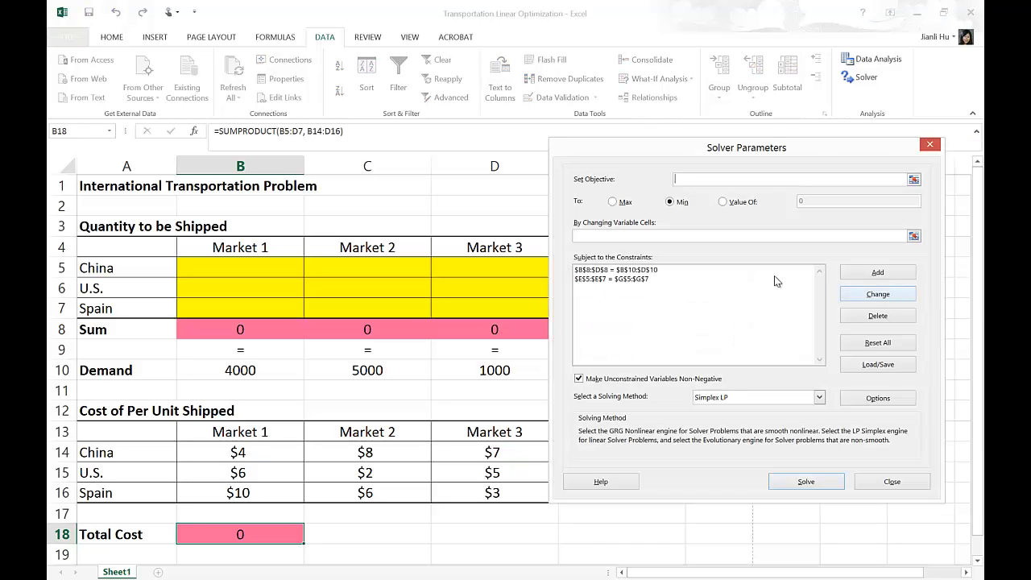
{"action": "left_click", "coordinate": [747, 270]}
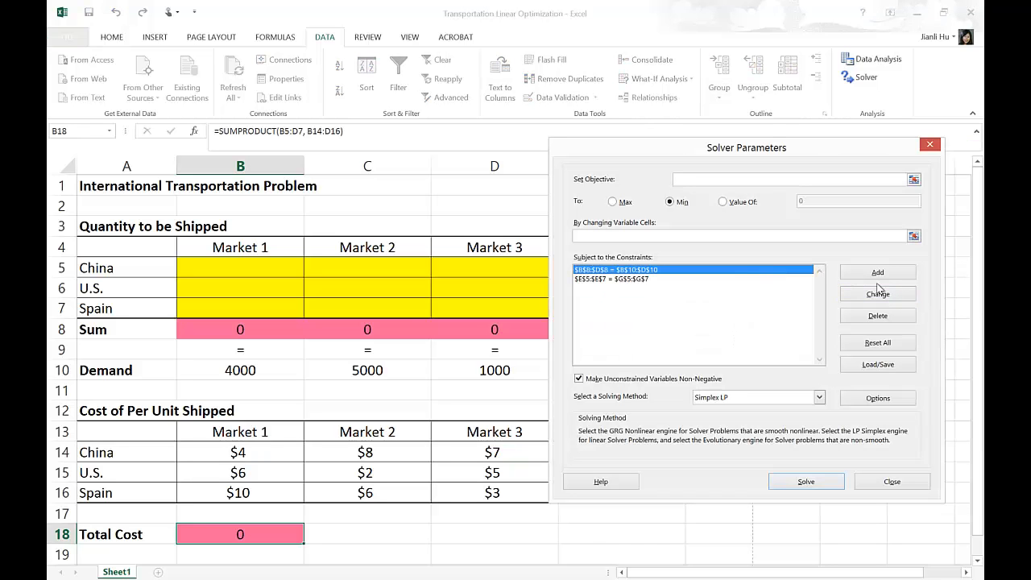
{"action": "left_click", "coordinate": [909, 317]}
{"action": "left_click", "coordinate": [677, 272]}
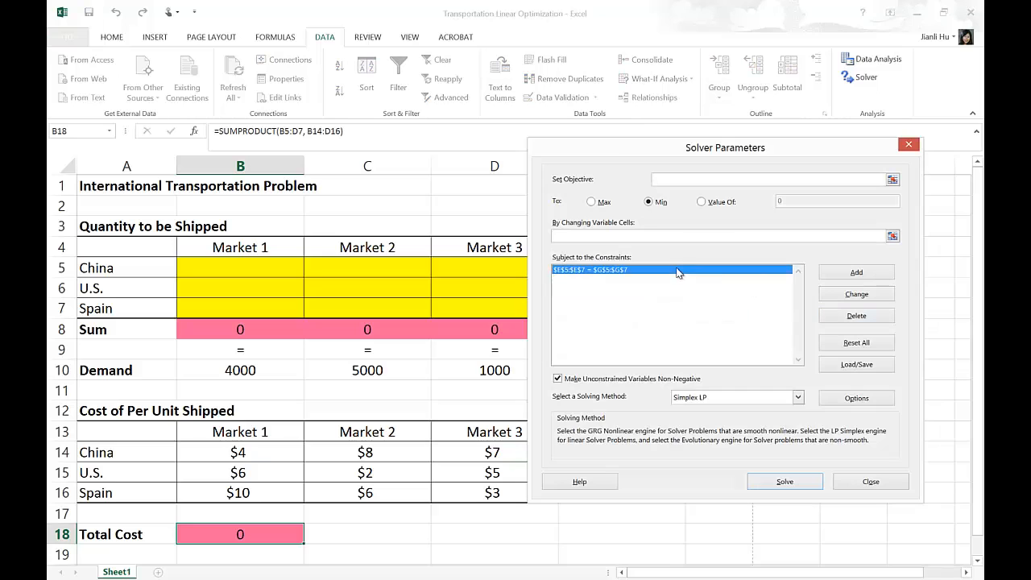
{"action": "left_click", "coordinate": [858, 319]}
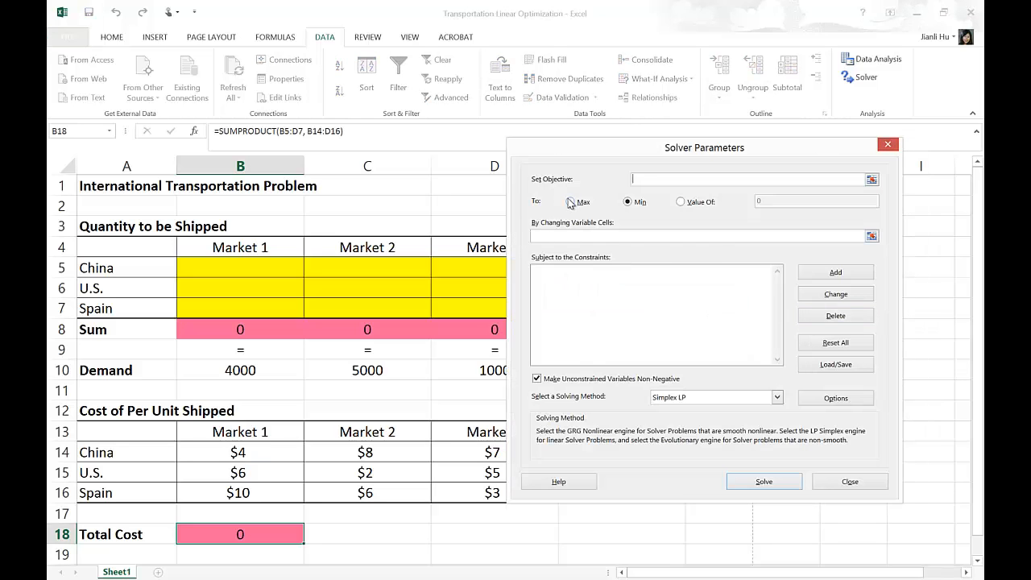
Step: Set the Solver objective to the Total Cost cell $B$18 and choose Min as the optimization goal
{"action": "left_click", "coordinate": [571, 202]}
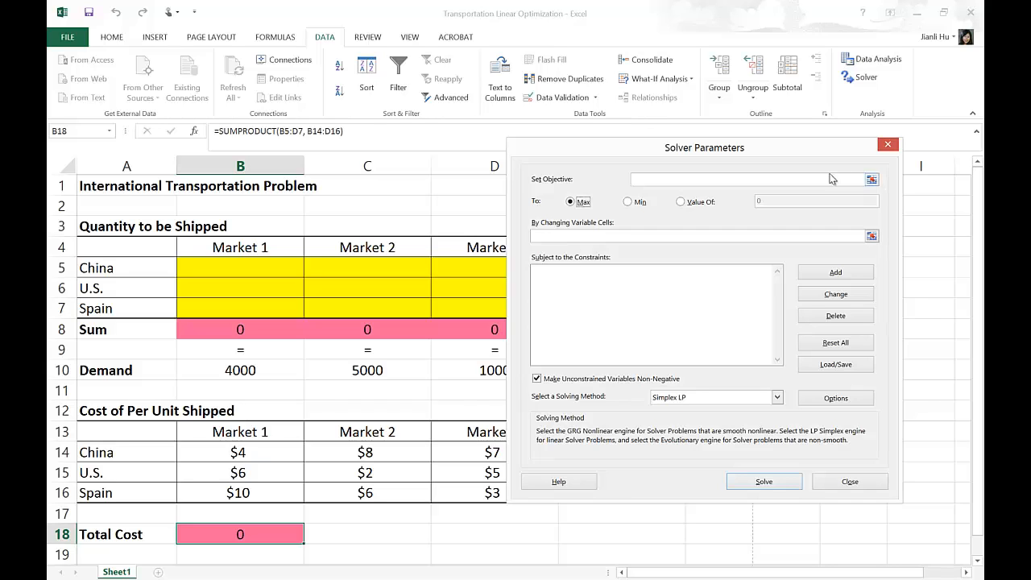
{"action": "left_click", "coordinate": [872, 179]}
{"action": "left_click", "coordinate": [244, 535]}
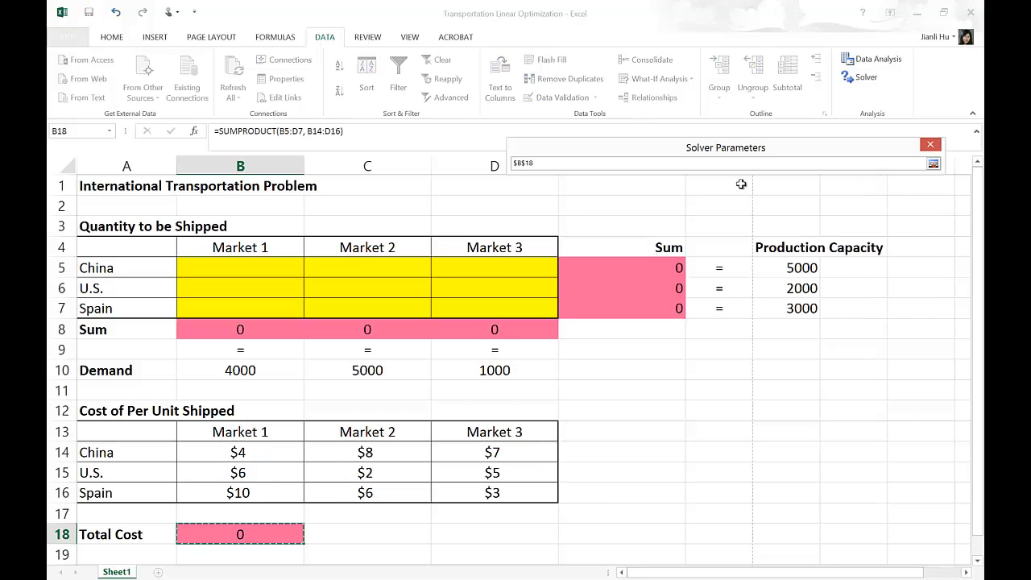
{"action": "left_click", "coordinate": [933, 164]}
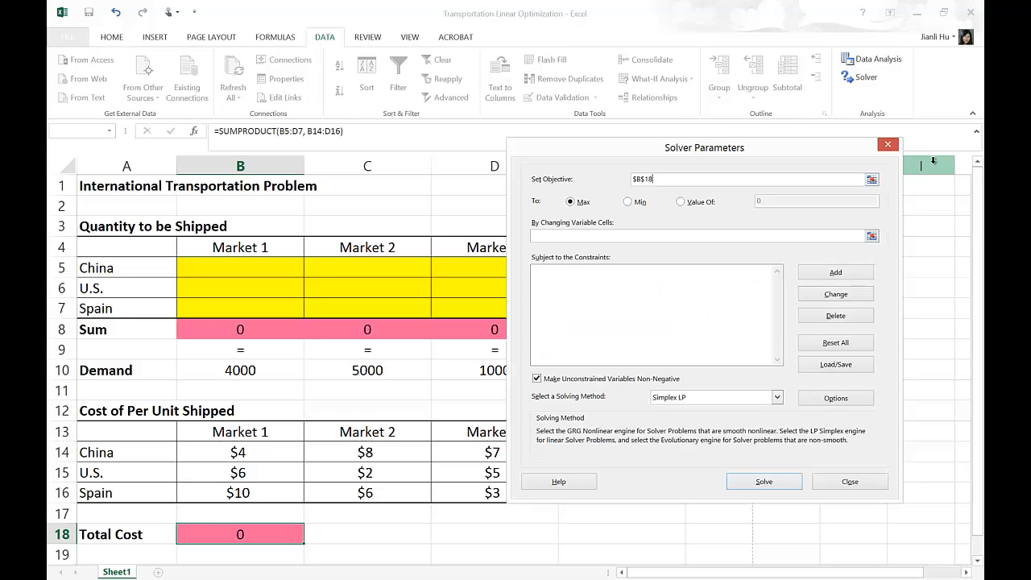
{"action": "left_click", "coordinate": [628, 203]}
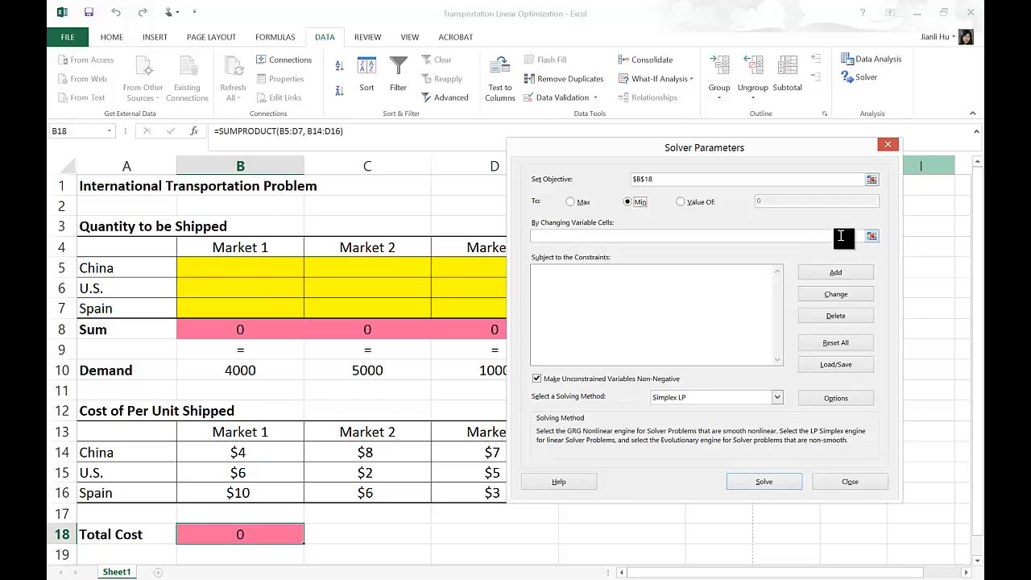
Step: Set the Solver's changing variable cells to the yellow shipping quantities, $B$5:$D$7
{"action": "left_click", "coordinate": [872, 236]}
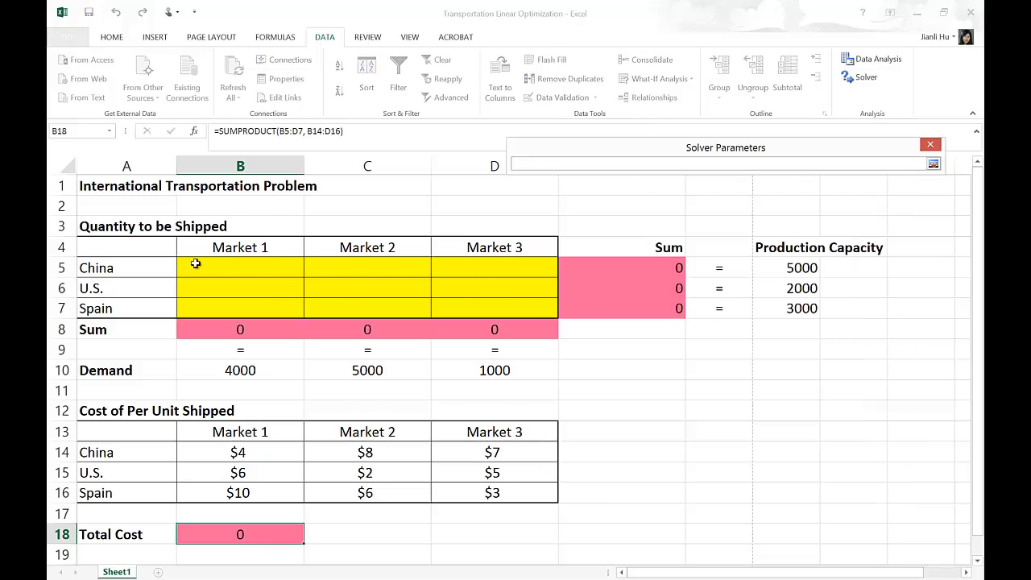
{"action": "left_click_drag", "start_coordinate": [196, 261], "coordinate": [472, 302]}
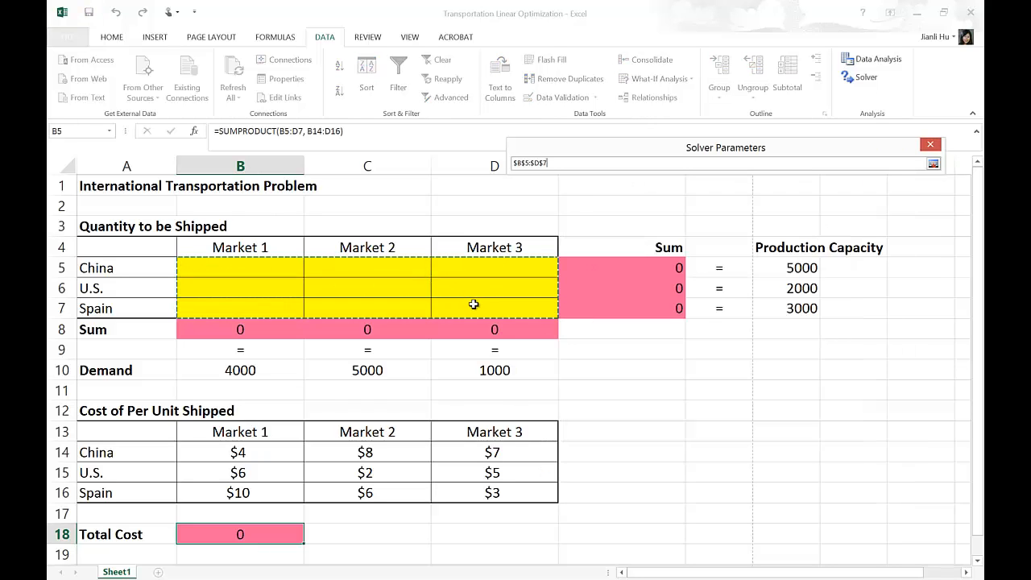
{"action": "left_click", "coordinate": [933, 165]}
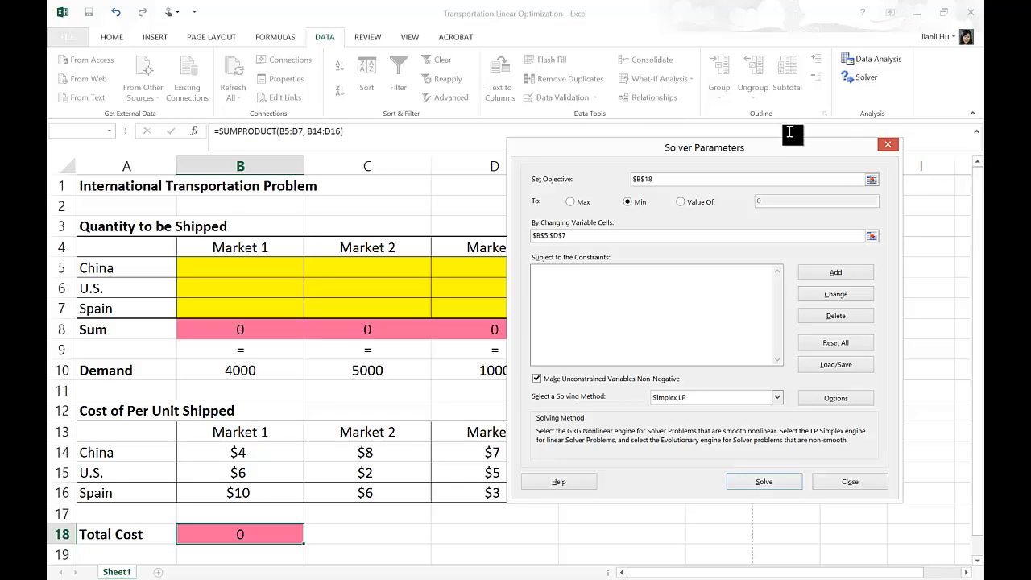
Step: Add a Solver constraint making the country sums $E$5:$E$7 equal (=) to the production capacities $G$5:$G$7
{"action": "mouse_move", "coordinate": [790, 148]}
{"action": "left_mouse_down"}
{"action": "mouse_move", "coordinate": [909, 137]}
{"action": "mouse_move", "coordinate": [939, 147]}
{"action": "mouse_move", "coordinate": [850, 117]}
{"action": "mouse_move", "coordinate": [789, 138]}
{"action": "left_mouse_up"}
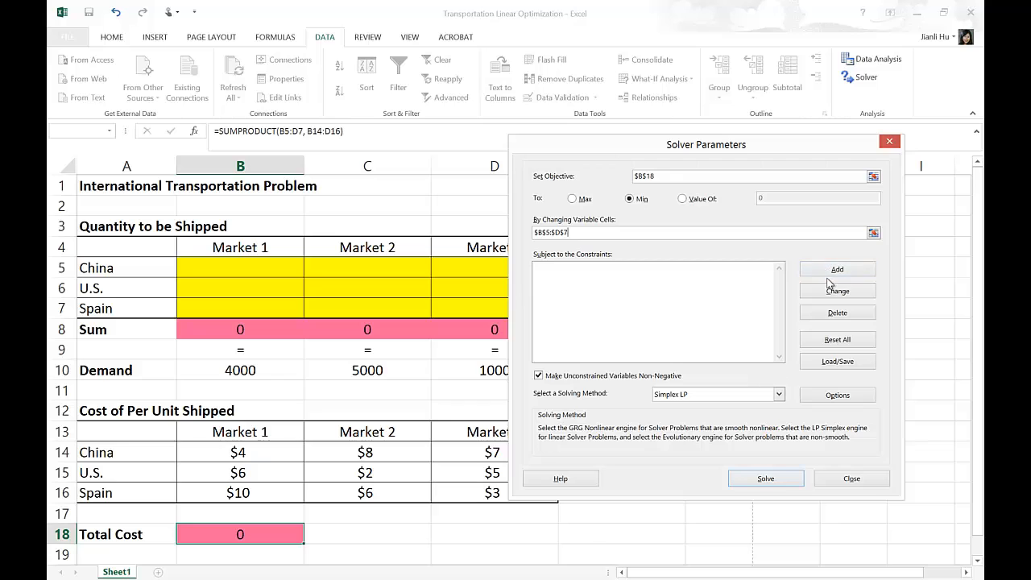
{"action": "left_click", "coordinate": [833, 270]}
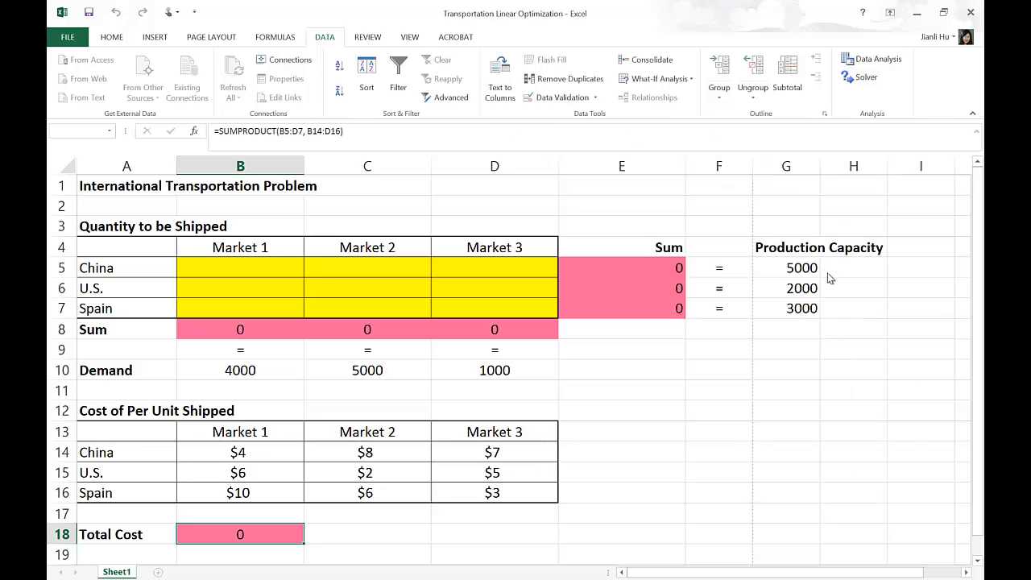
{"action": "left_click_drag", "start_coordinate": [713, 282], "coordinate": [788, 357]}
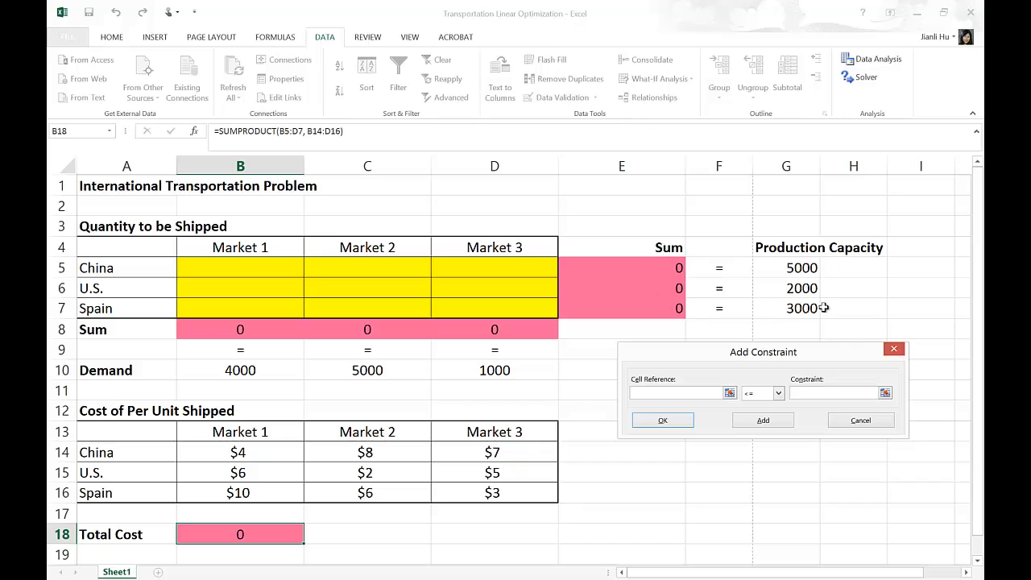
{"action": "left_click", "coordinate": [730, 393]}
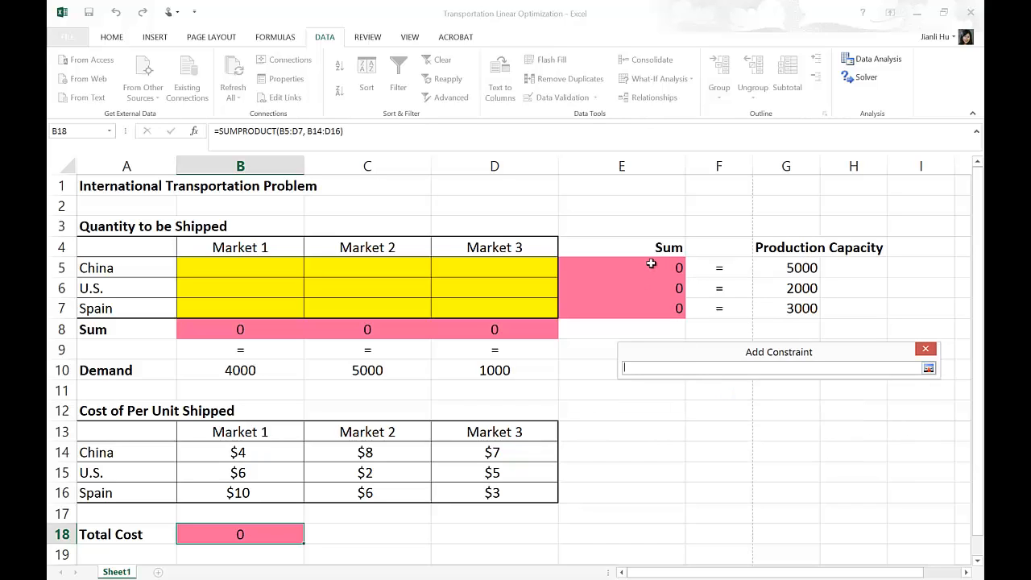
{"action": "left_click_drag", "start_coordinate": [651, 265], "coordinate": [663, 299]}
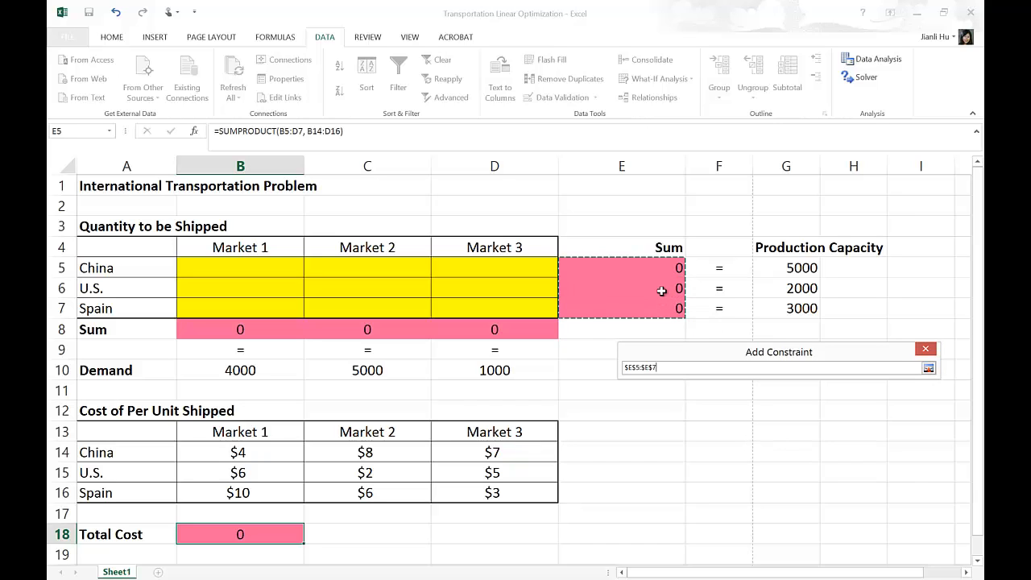
{"action": "left_click", "coordinate": [929, 369]}
{"action": "left_click", "coordinate": [779, 392]}
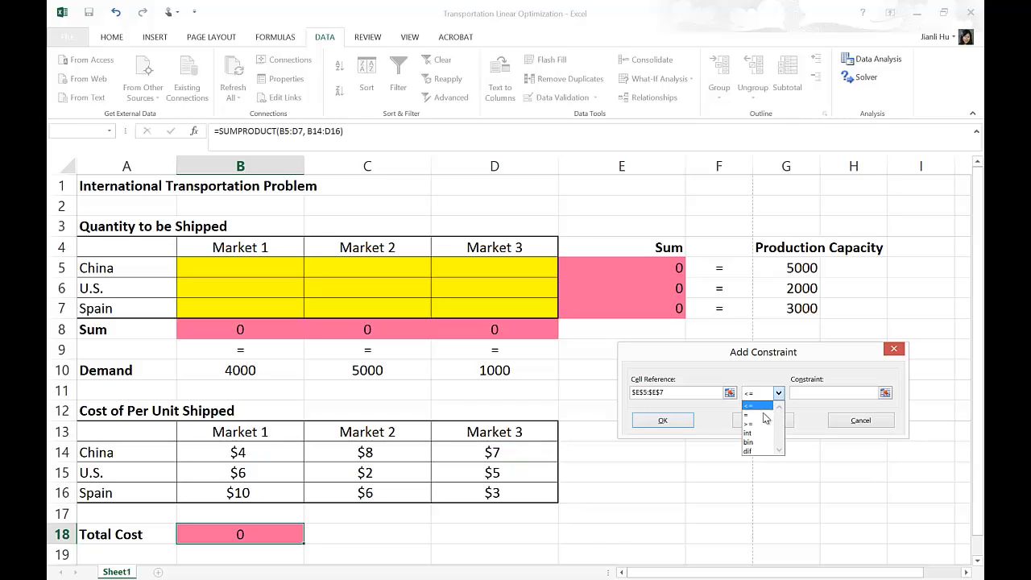
{"action": "left_click", "coordinate": [764, 414]}
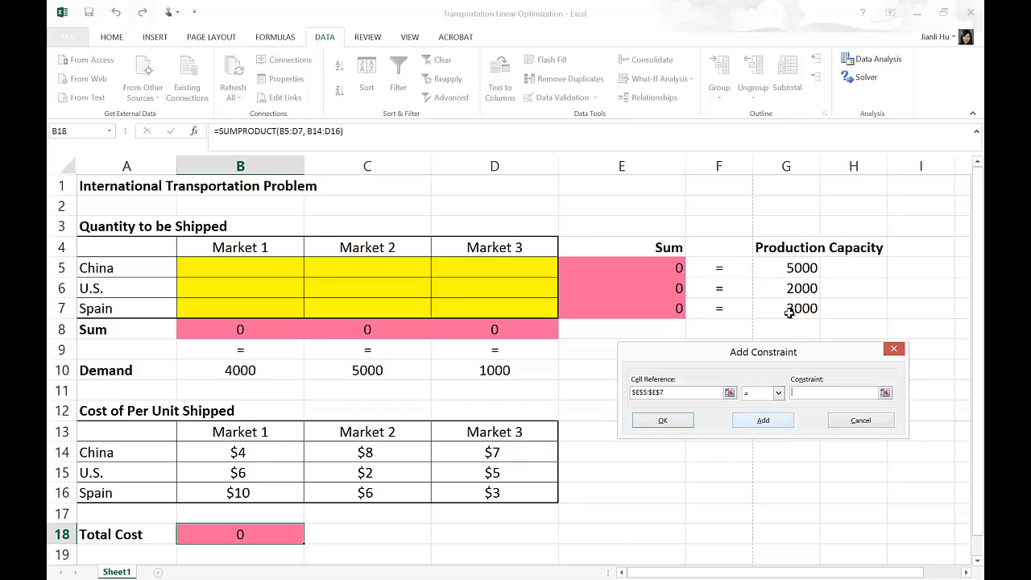
{"action": "left_click", "coordinate": [885, 392]}
{"action": "left_click_drag", "start_coordinate": [802, 268], "coordinate": [797, 307]}
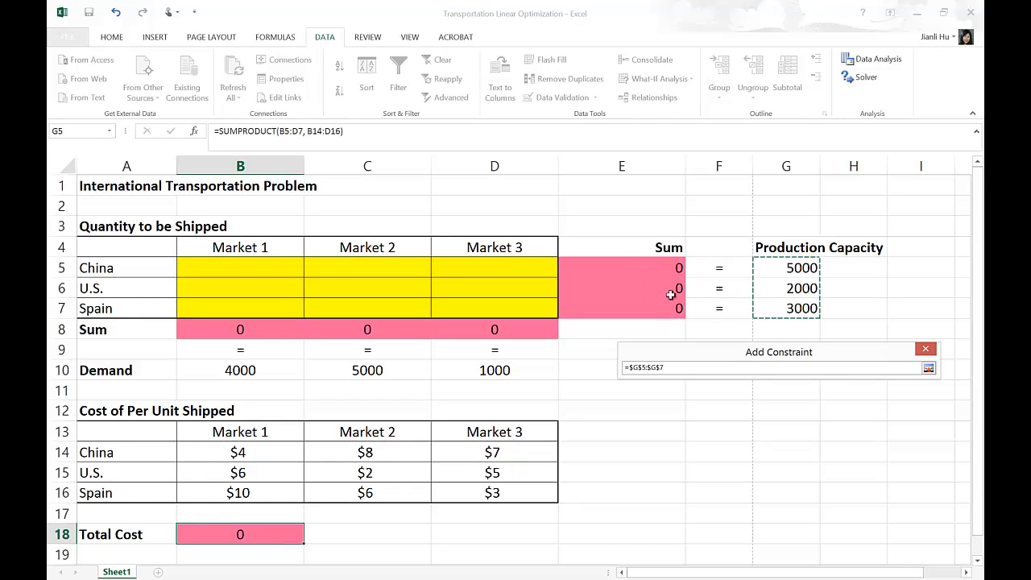
{"action": "left_click", "coordinate": [927, 368]}
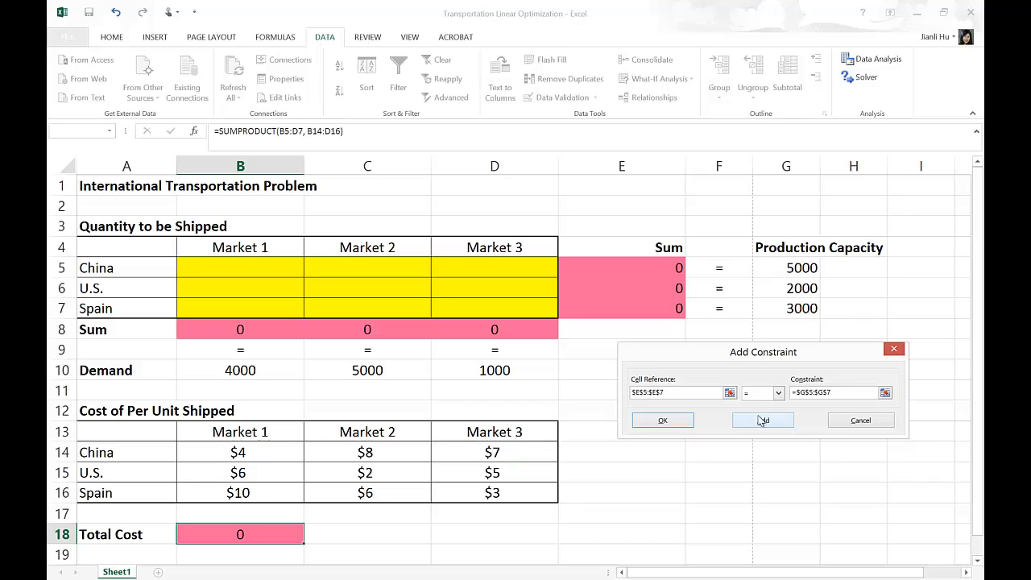
{"action": "left_click", "coordinate": [764, 423]}
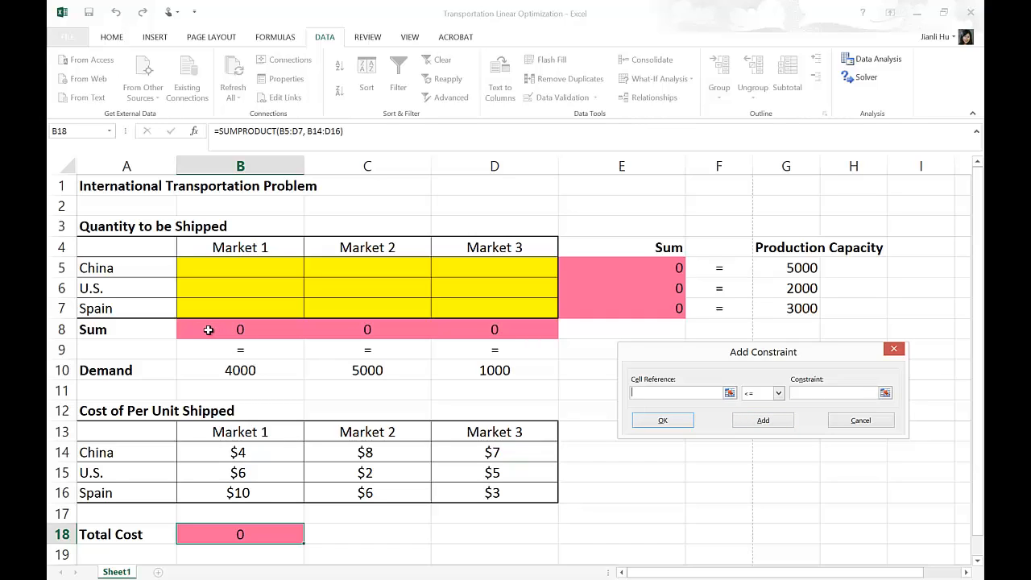
Step: Add a Solver constraint making the market sums $B$8:$D$8 equal (=) to the demand values $B$10:$D$10
{"action": "left_click", "coordinate": [208, 330]}
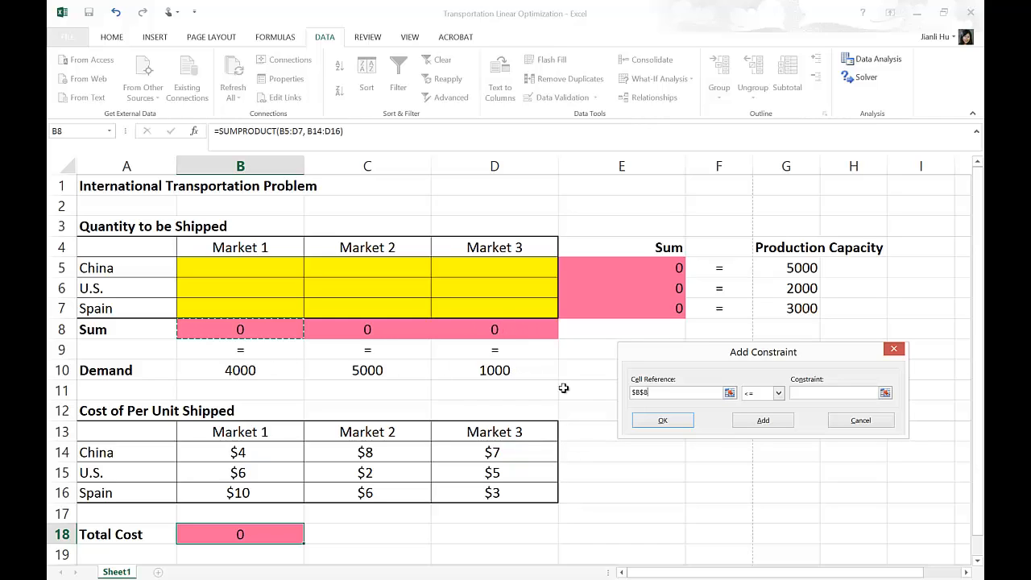
{"action": "left_click", "coordinate": [729, 394]}
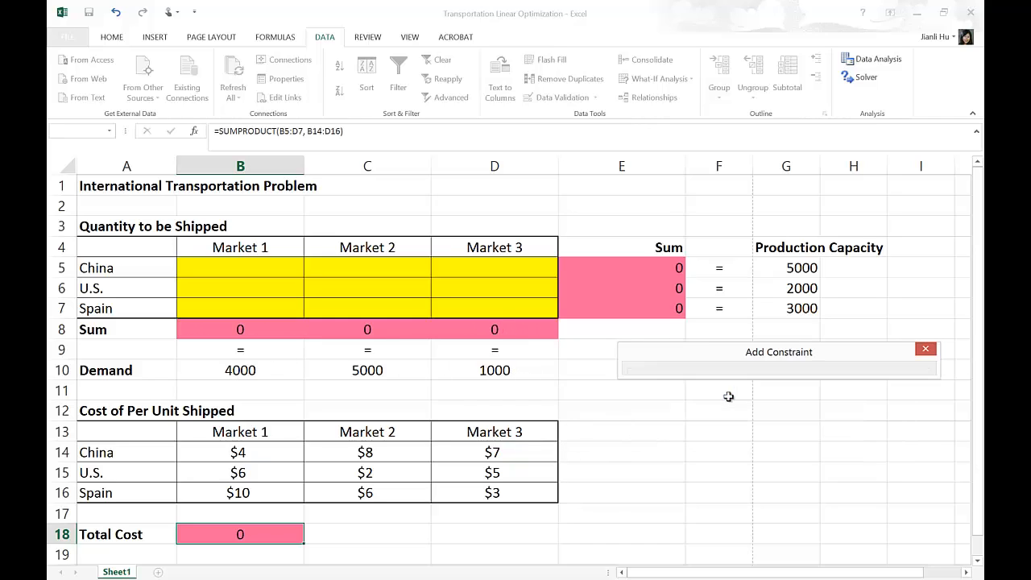
{"action": "left_click", "coordinate": [226, 330]}
{"action": "left_click_drag", "start_coordinate": [284, 324], "coordinate": [504, 329]}
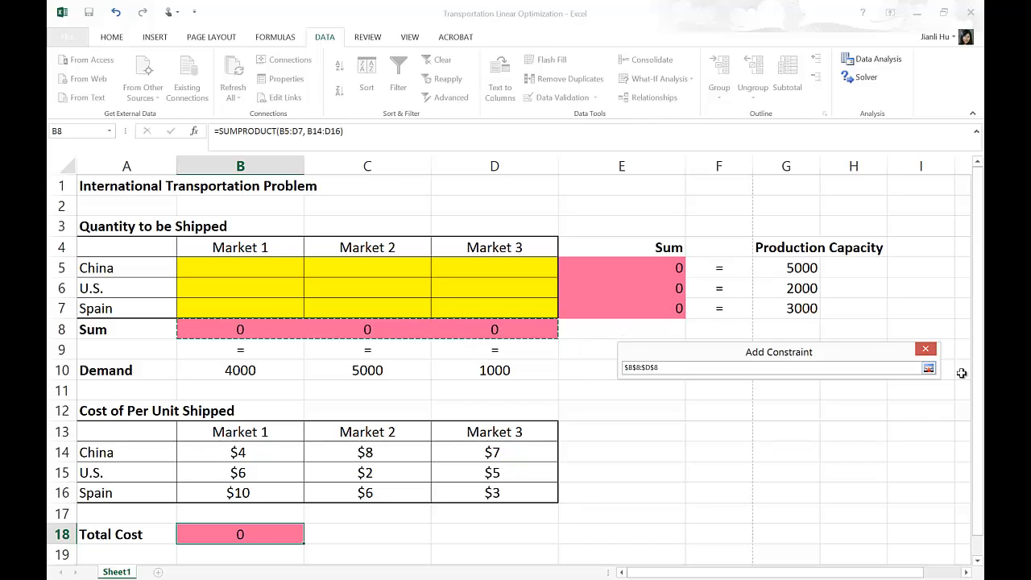
{"action": "left_click", "coordinate": [929, 368]}
{"action": "left_click", "coordinate": [778, 392]}
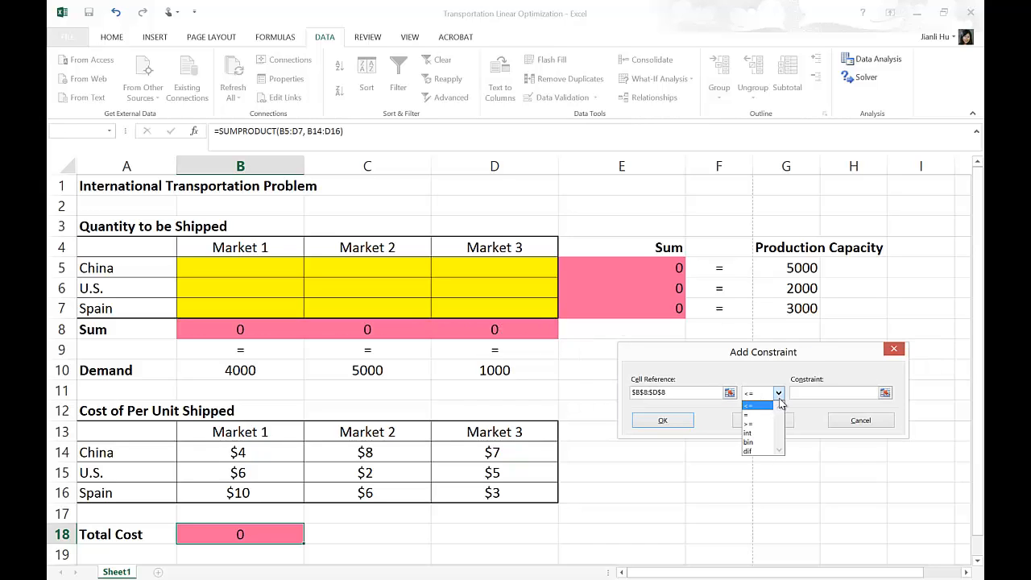
{"action": "left_click", "coordinate": [754, 419]}
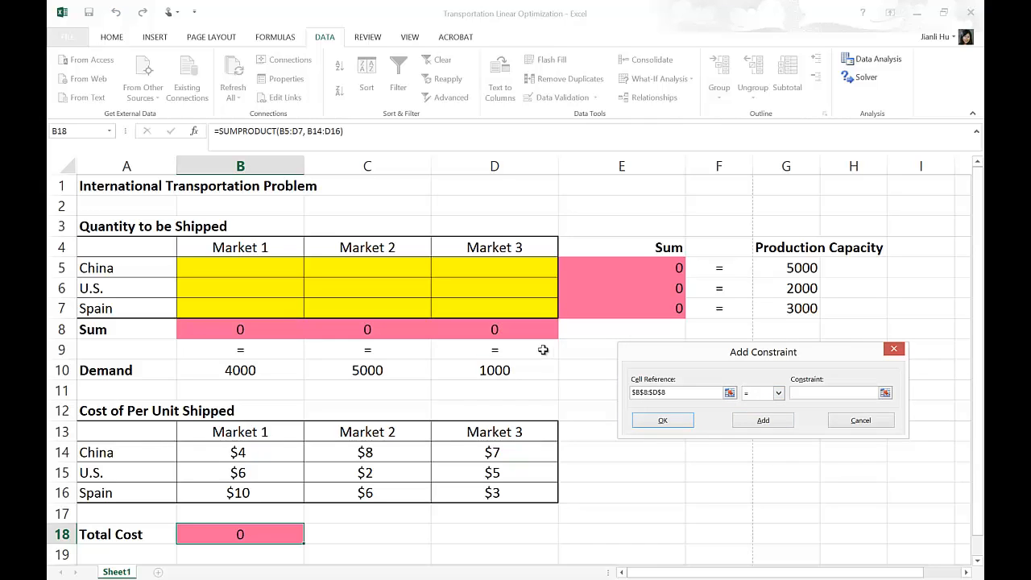
{"action": "left_click", "coordinate": [884, 393]}
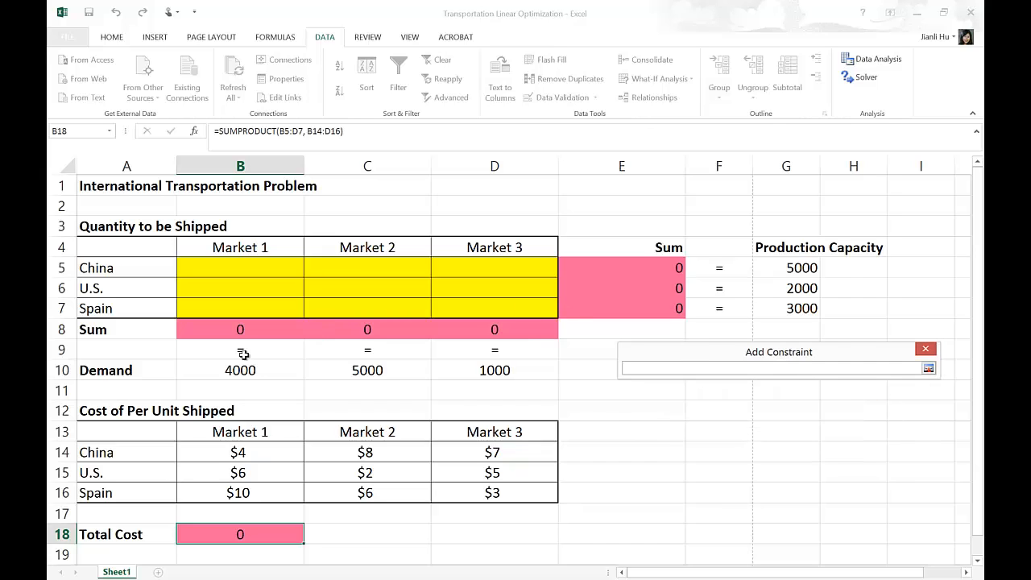
{"action": "left_click_drag", "start_coordinate": [226, 370], "coordinate": [501, 369]}
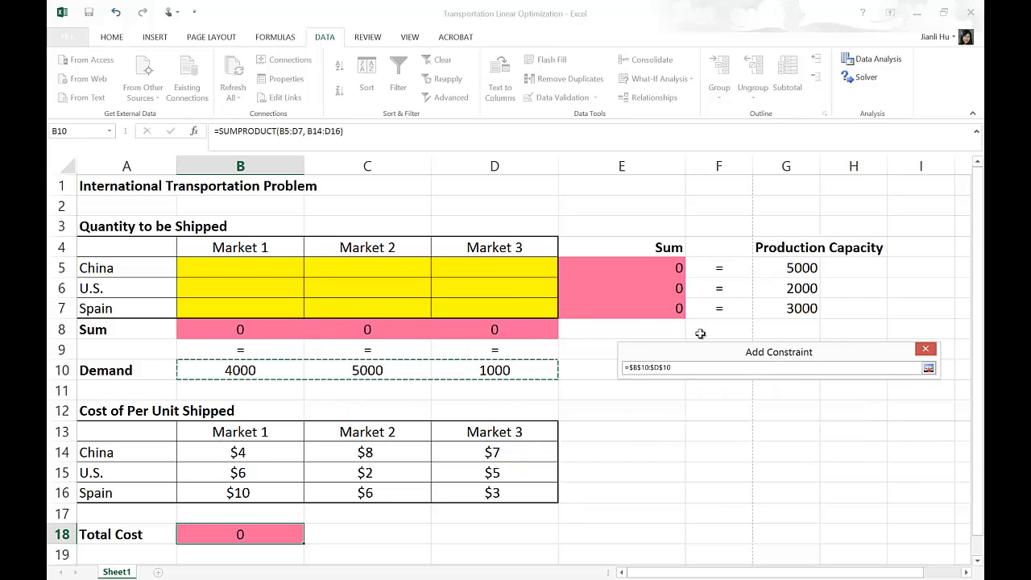
{"action": "left_click", "coordinate": [926, 367]}
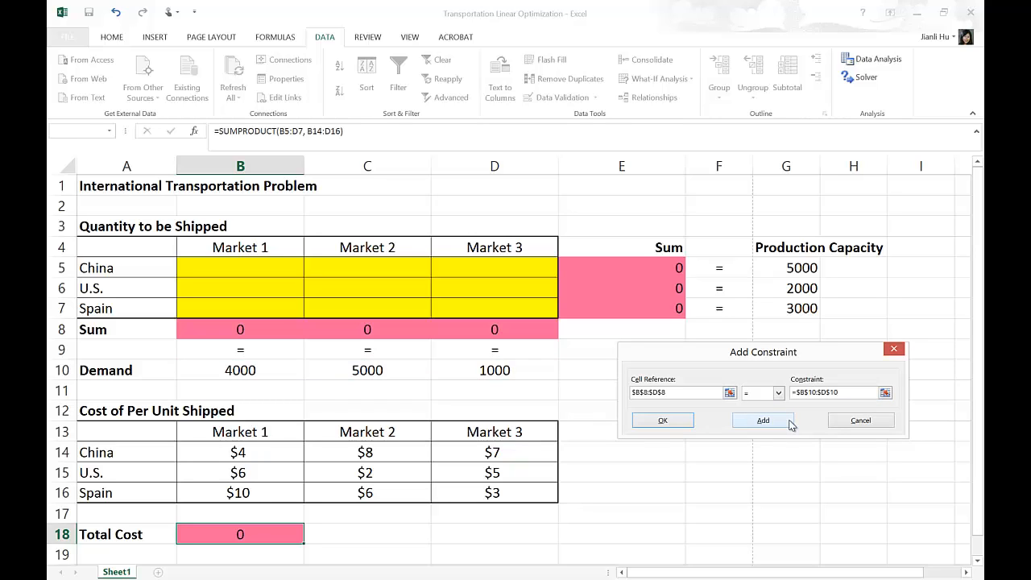
{"action": "left_click", "coordinate": [778, 422]}
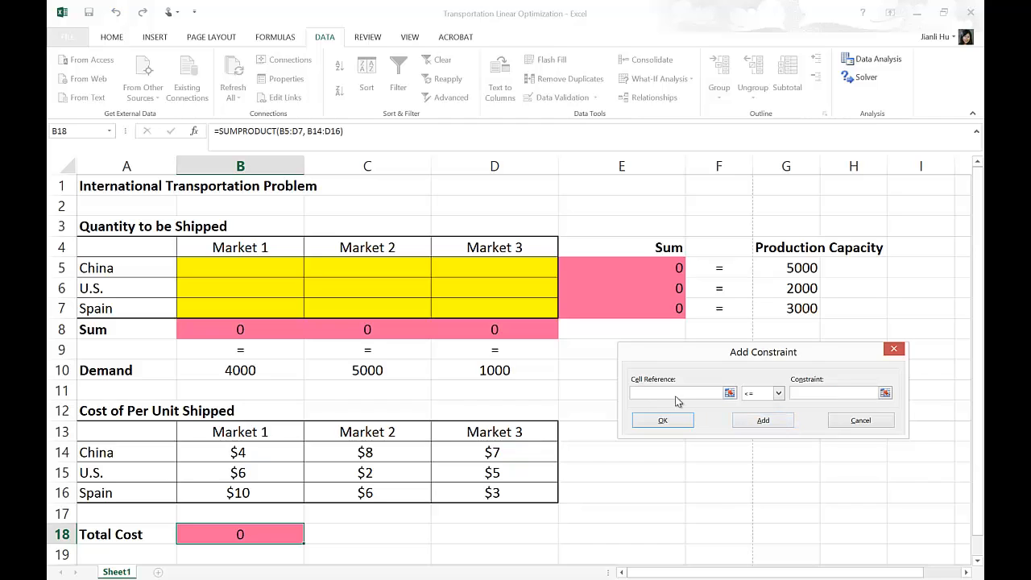
Step: Add a Solver constraint restricting the shipping quantities $B$5:$D$7 to integers (int) and finish adding constraints
{"action": "left_click", "coordinate": [730, 393]}
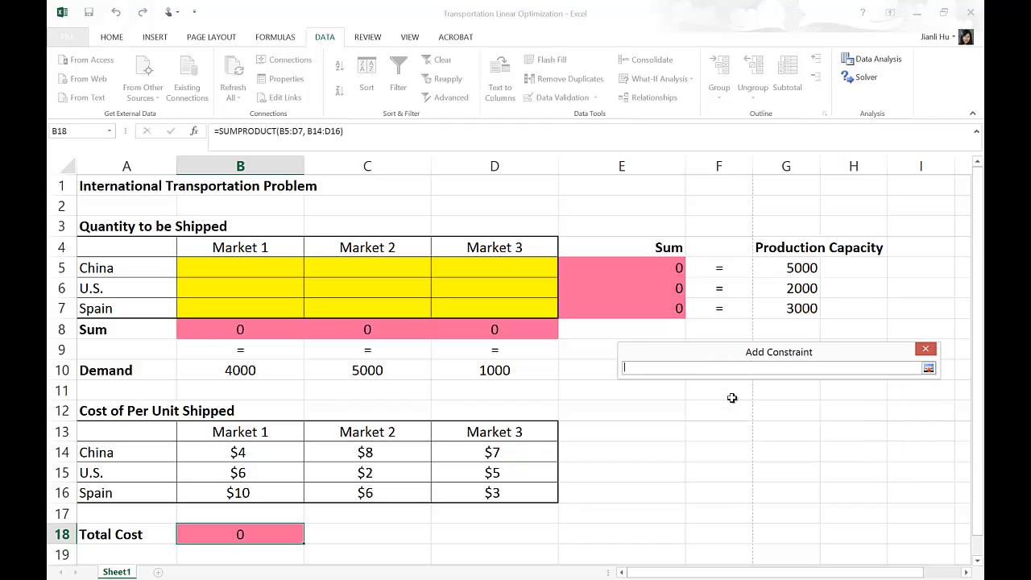
{"action": "left_click_drag", "start_coordinate": [214, 267], "coordinate": [488, 306]}
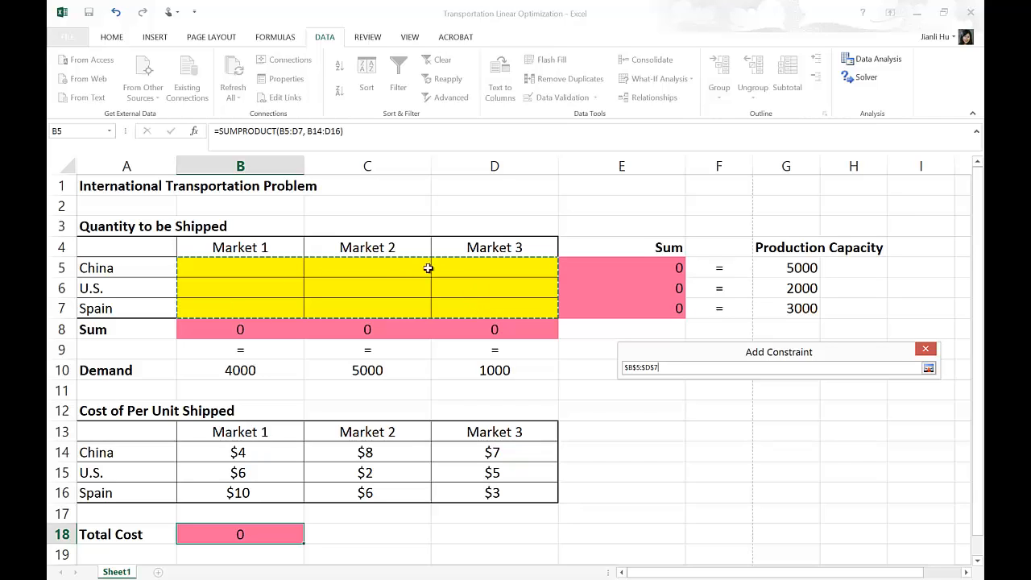
{"action": "left_click", "coordinate": [929, 367]}
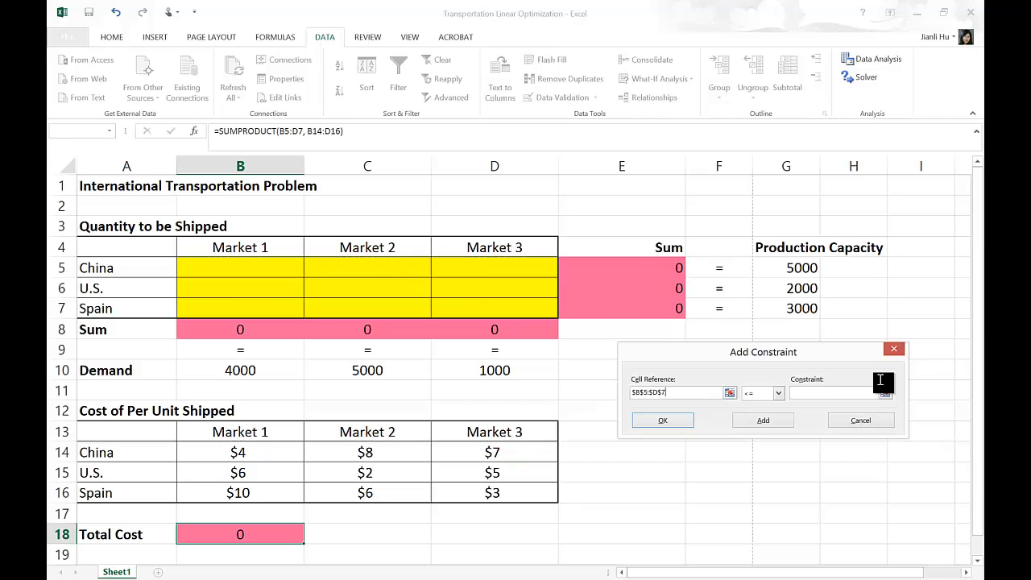
{"action": "left_click", "coordinate": [779, 394]}
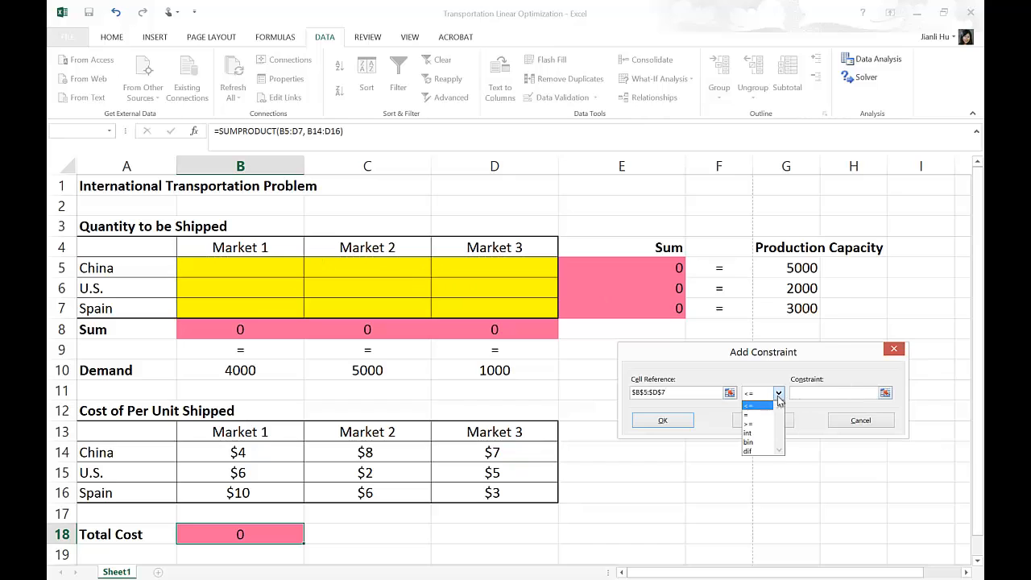
{"action": "left_click", "coordinate": [748, 436]}
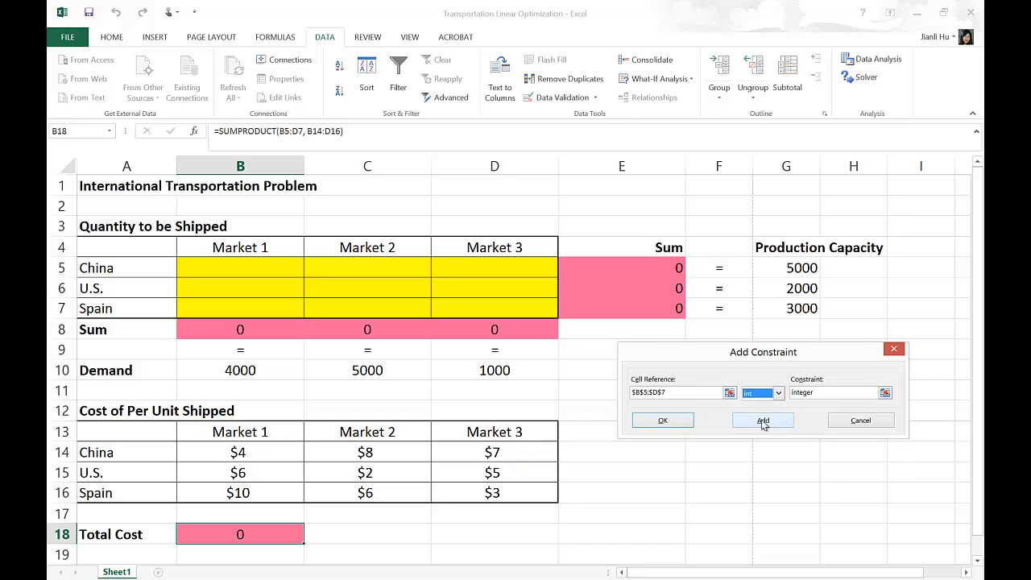
{"action": "left_click", "coordinate": [683, 422]}
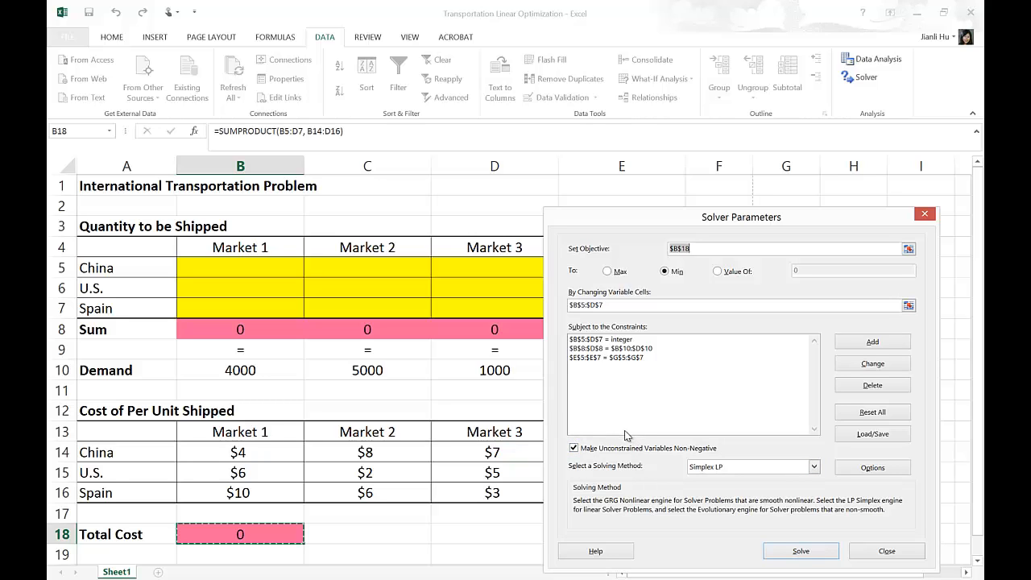
Step: Select Simplex LP as the solving method and review the Solver options for all methods, accepting them as set
{"action": "left_click", "coordinate": [814, 468]}
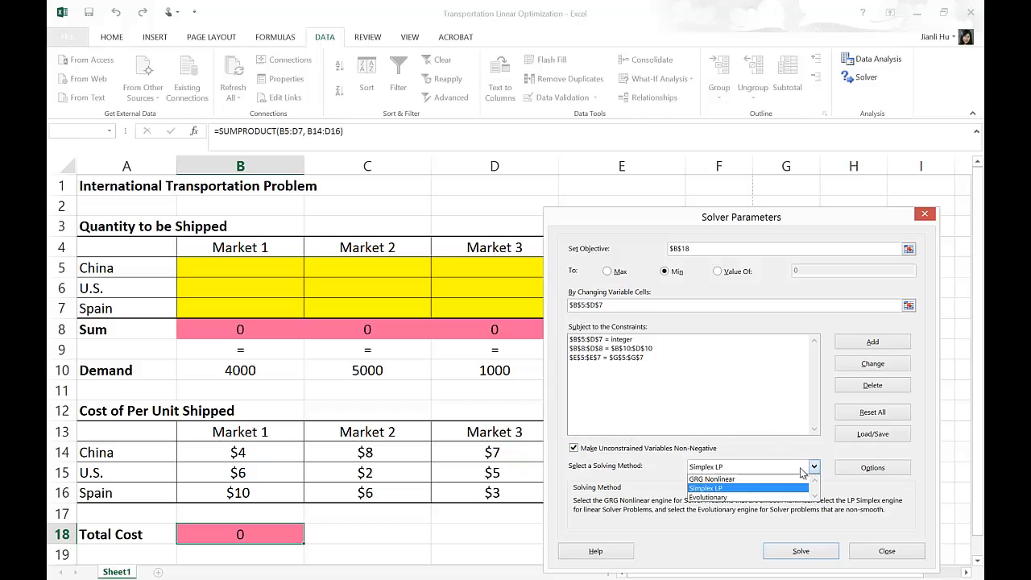
{"action": "left_click", "coordinate": [731, 489]}
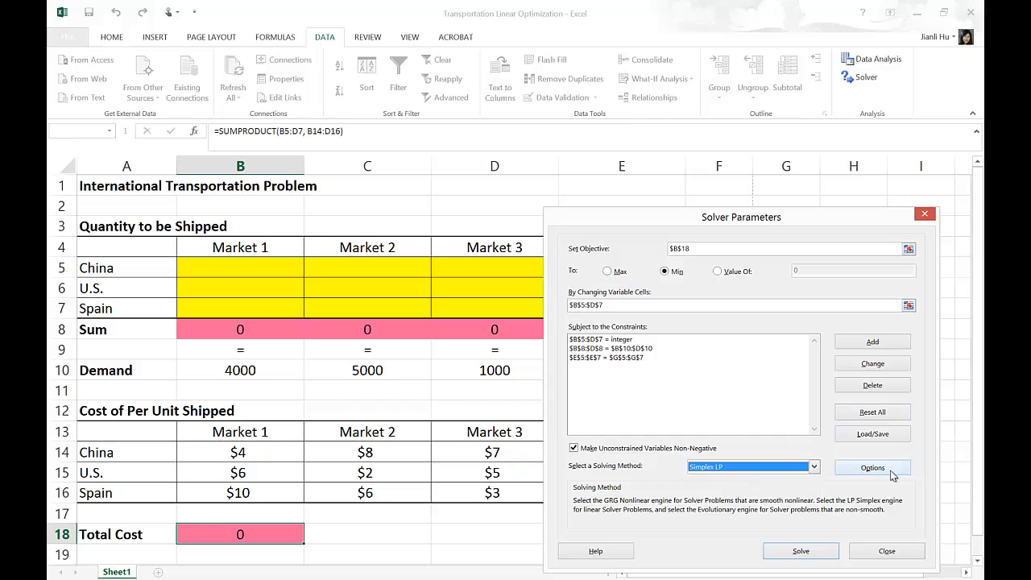
{"action": "left_click", "coordinate": [891, 468]}
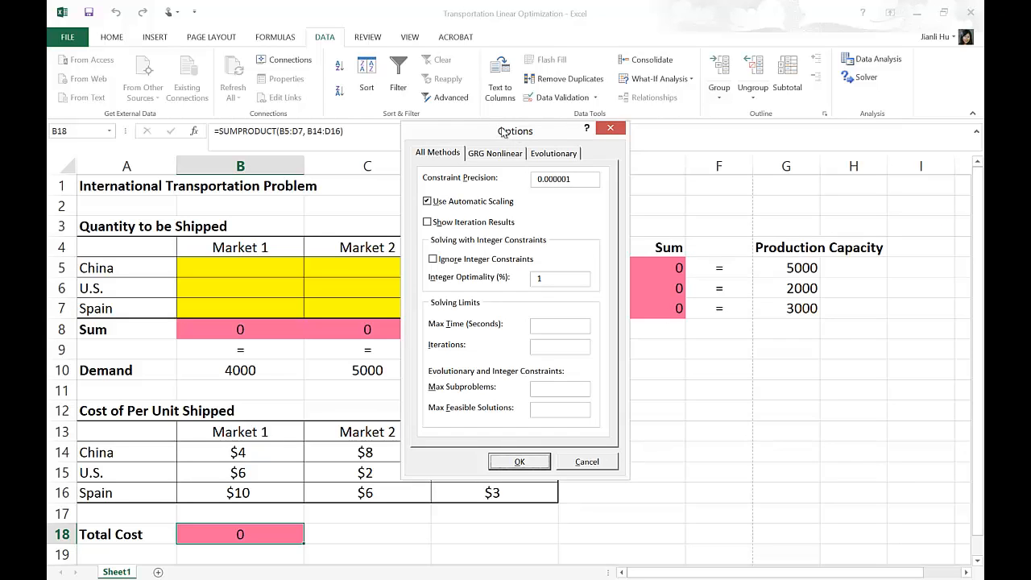
{"action": "left_click_drag", "start_coordinate": [525, 132], "coordinate": [733, 182]}
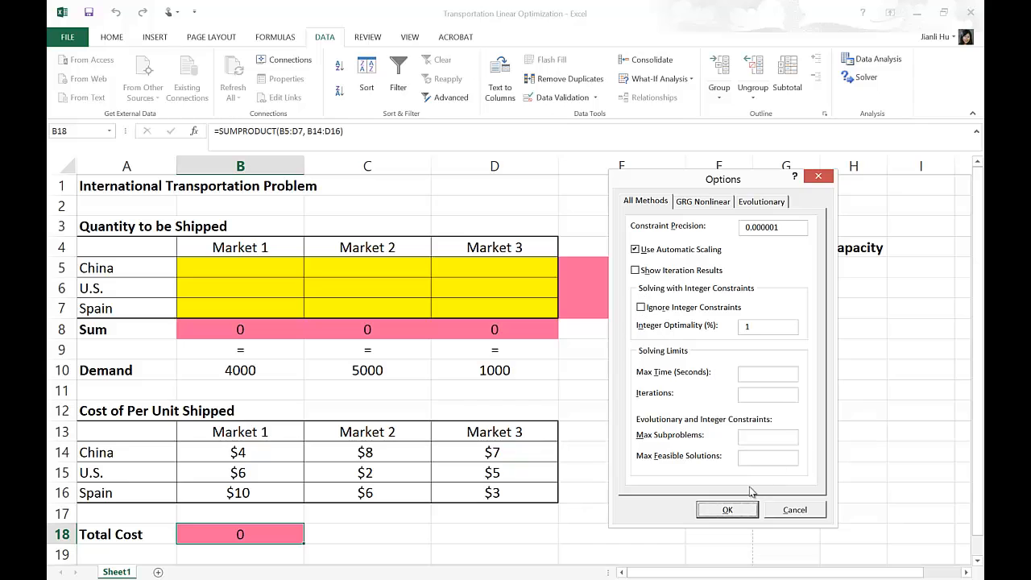
{"action": "left_click", "coordinate": [730, 511]}
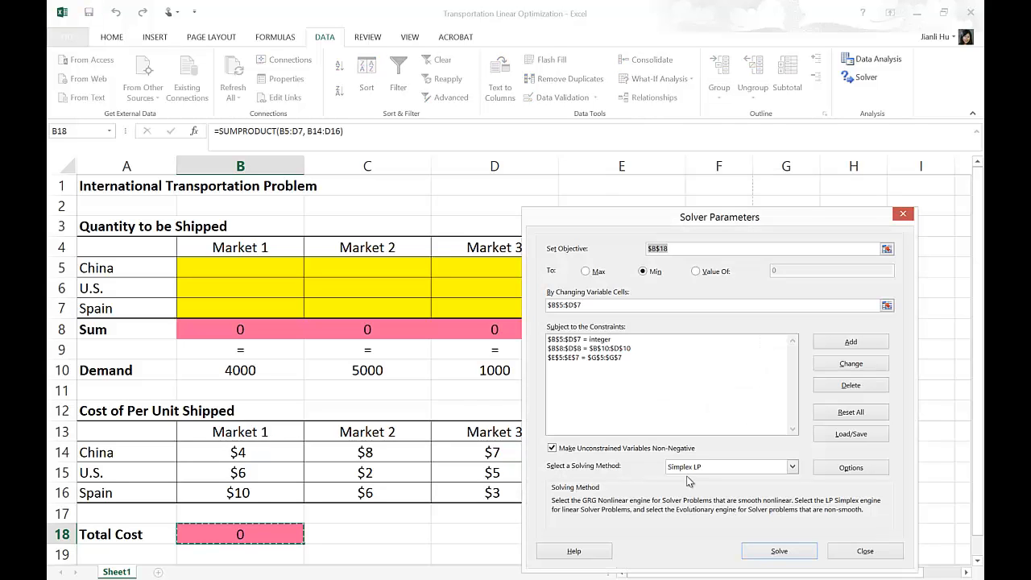
Step: Solve the transportation model and keep the Solver solution in the worksheet
{"action": "left_click", "coordinate": [791, 556]}
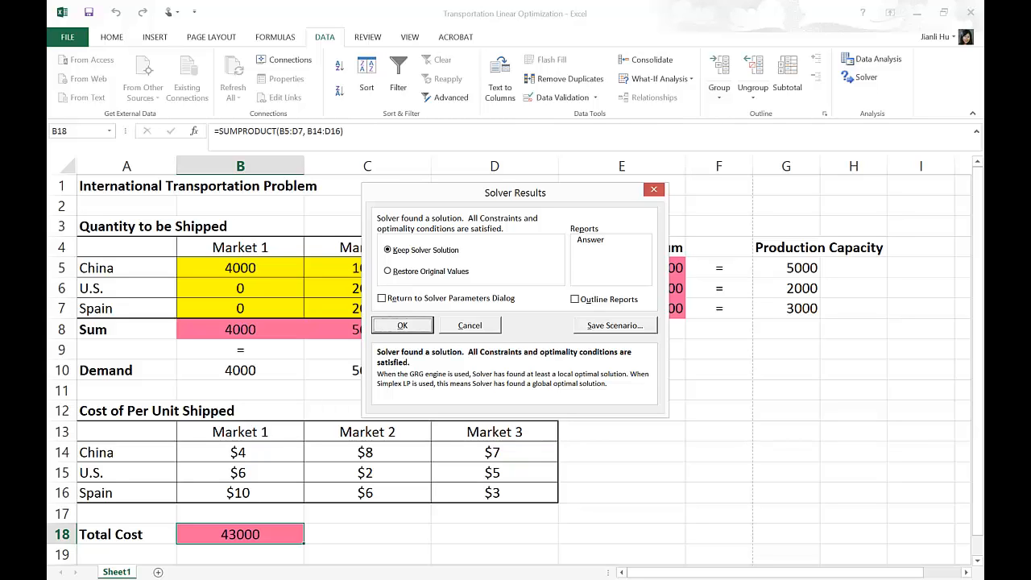
{"action": "left_click", "coordinate": [410, 325]}
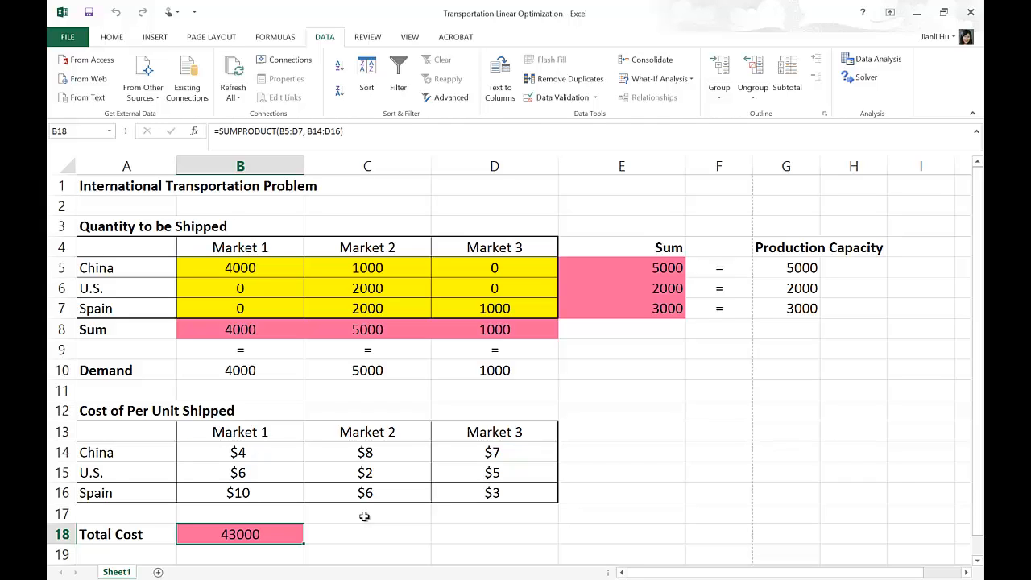
{"action": "left_click", "coordinate": [371, 579]}
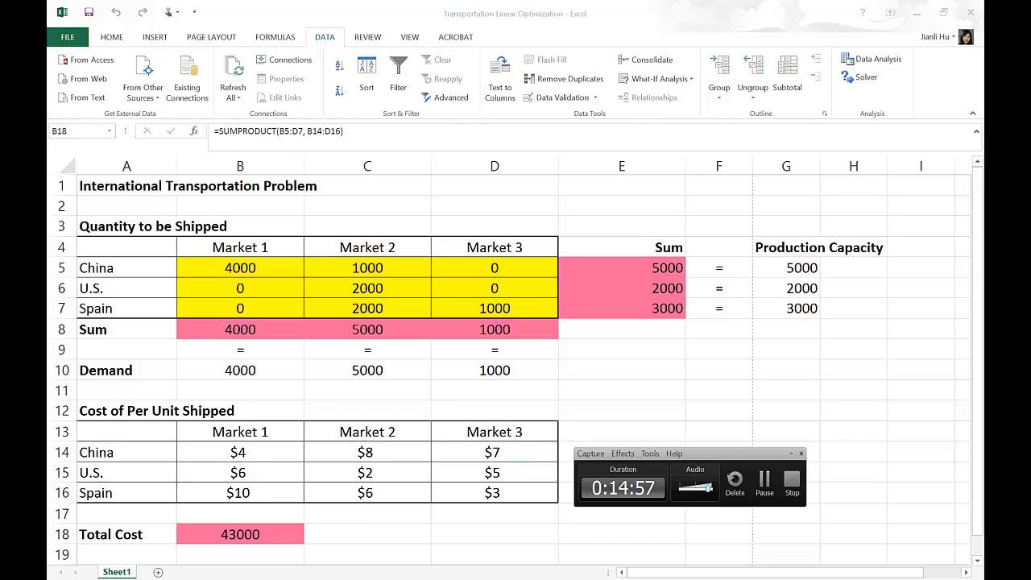